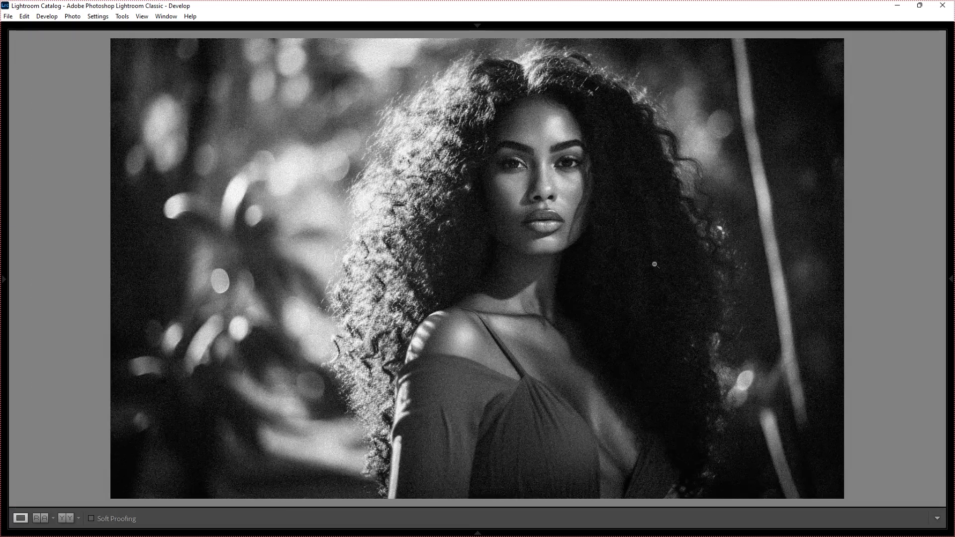
key(l)
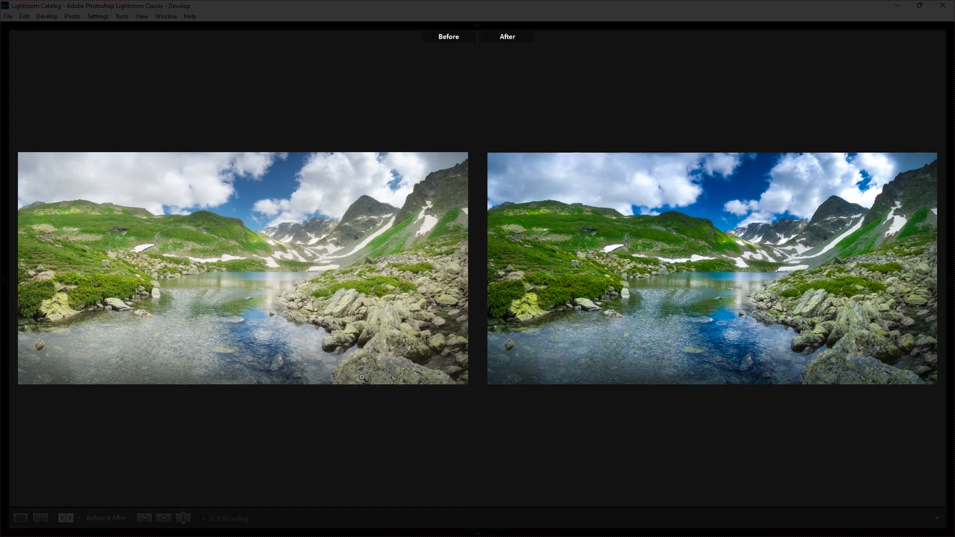
key(l)
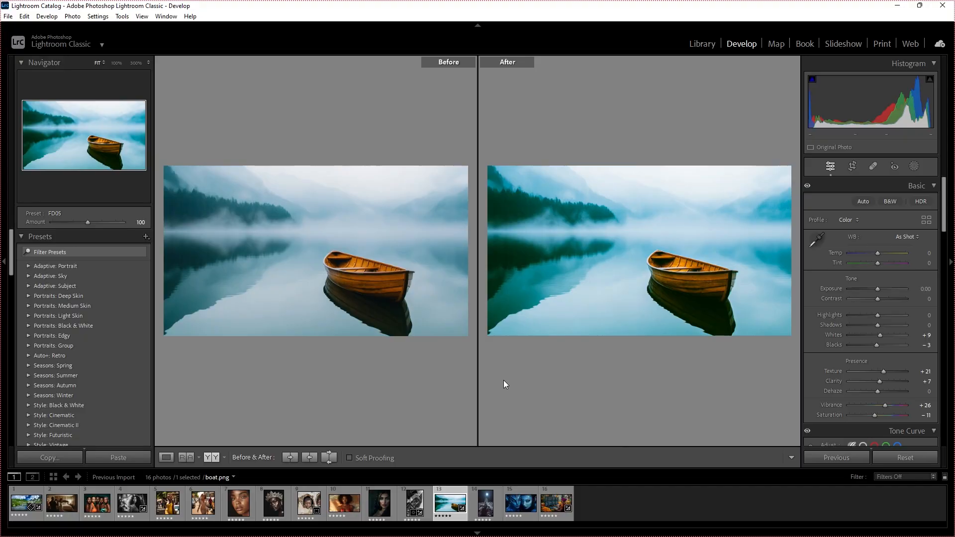
key(shift+Tab)
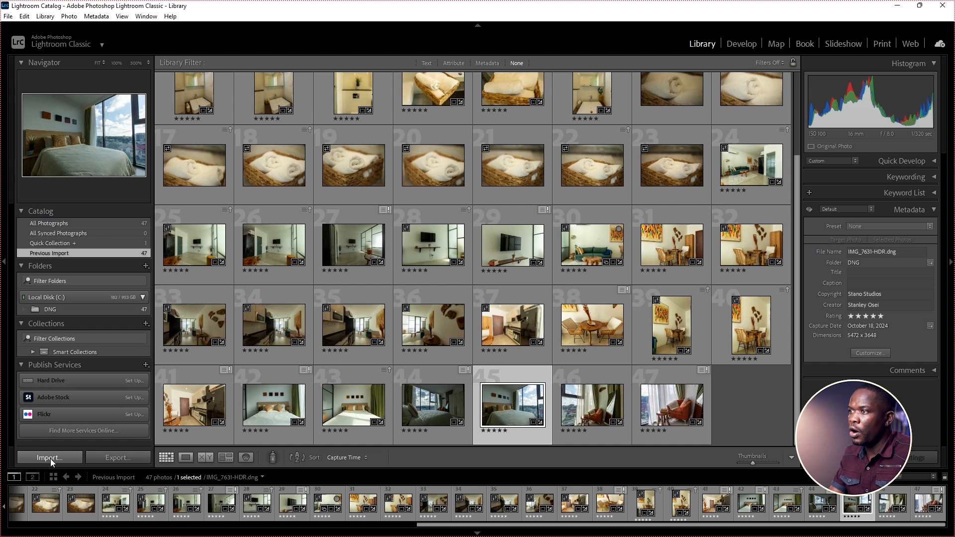
Step: Open the photo import window from the Library
click(9, 18)
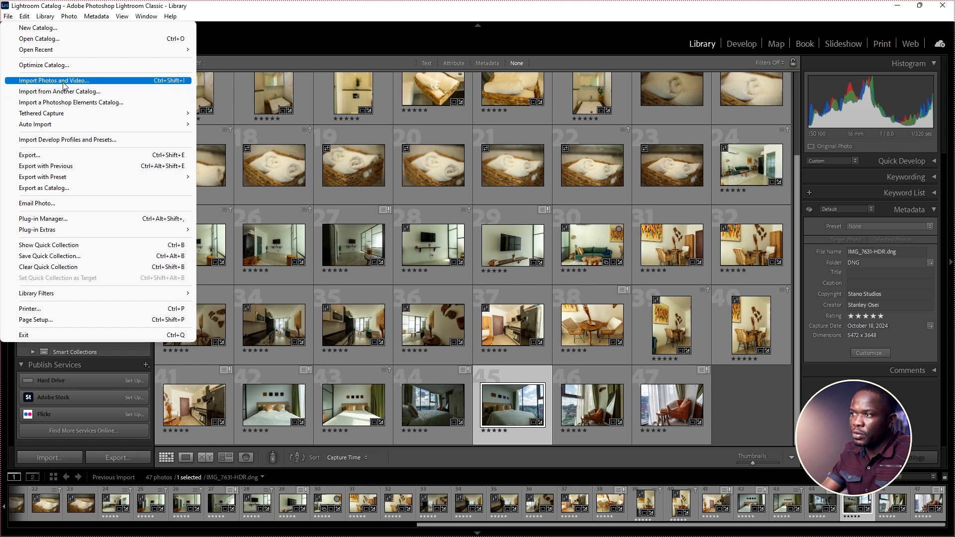
click(325, 11)
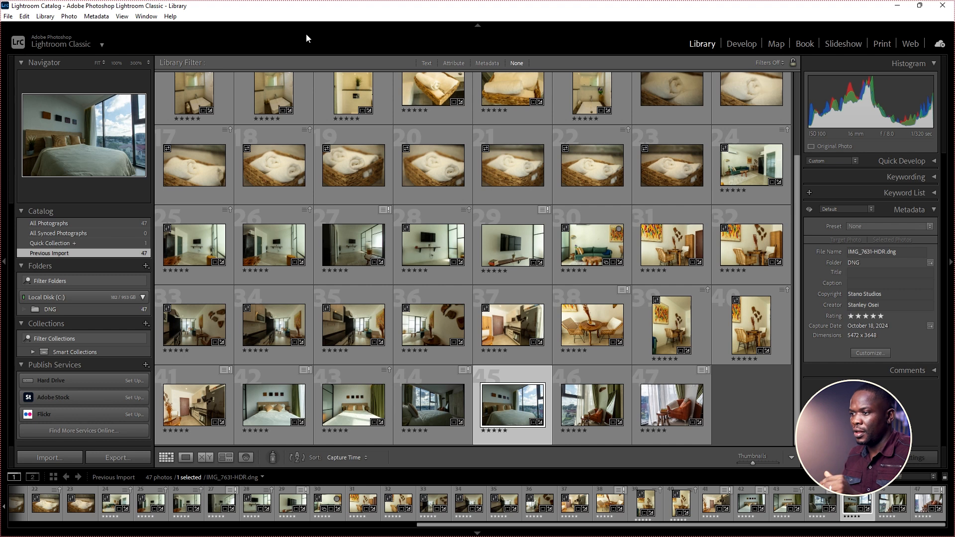
click(49, 458)
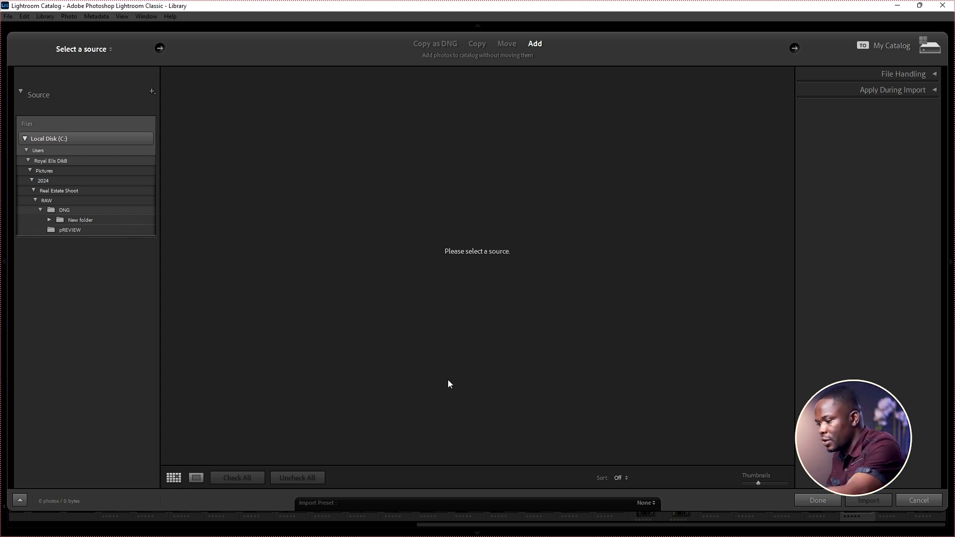
Step: Load the "Lighroom for beginners" folder from the Tutorials > Lightroom directory as the import source
key(super+e)
double_click(155, 199)
click(115, 105)
drag(115, 99, 520, 168)
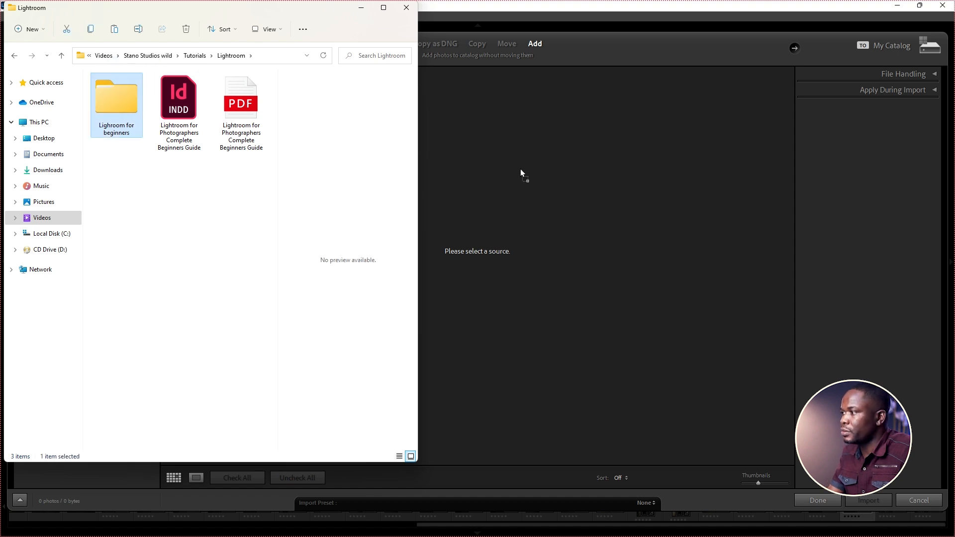
click(361, 9)
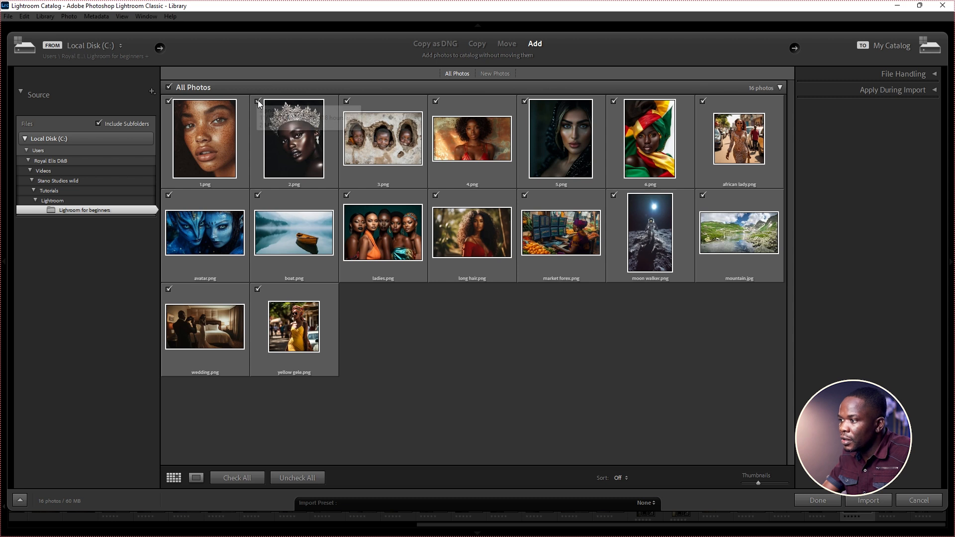
Step: Check all photos in the source folder, including yellow gele.png and ladies.png, and import them by adding them to the catalog
click(297, 478)
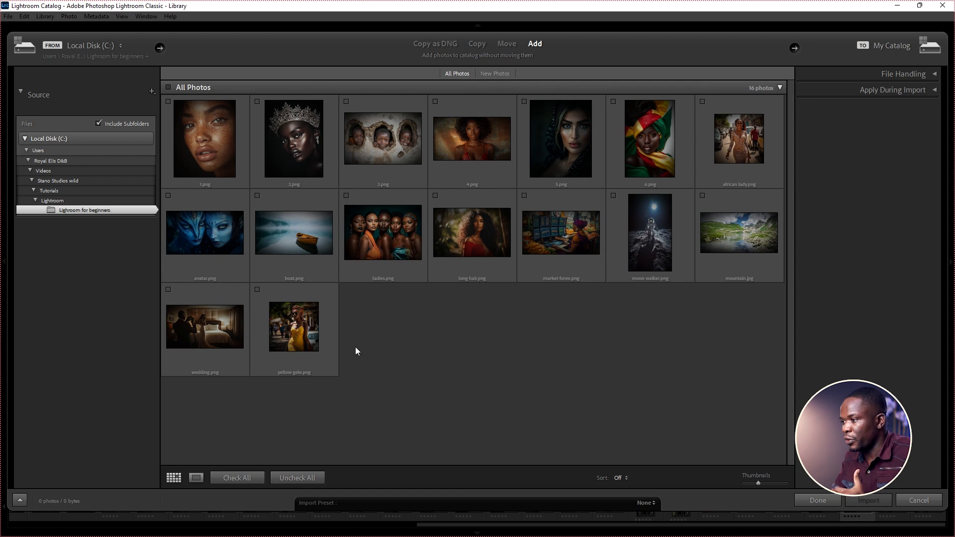
click(237, 478)
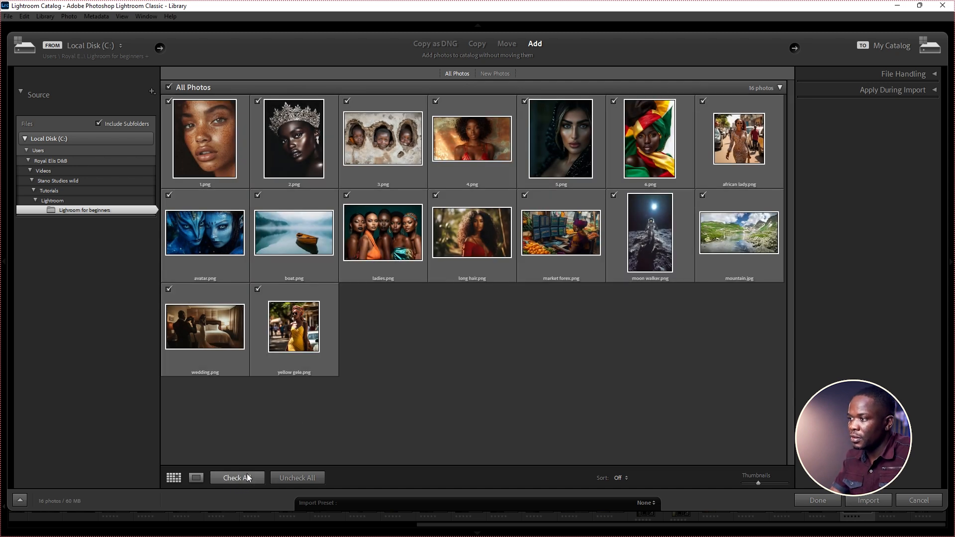
click(257, 290)
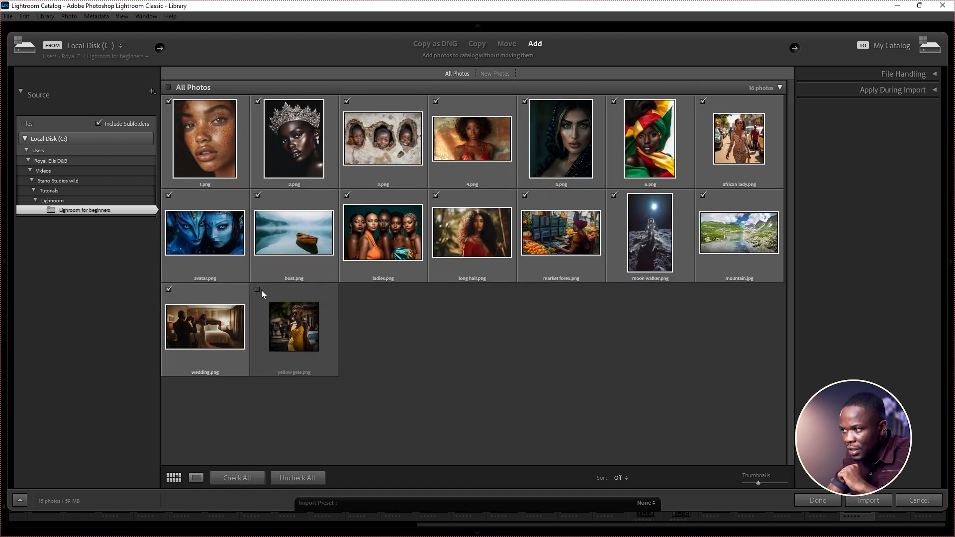
click(347, 195)
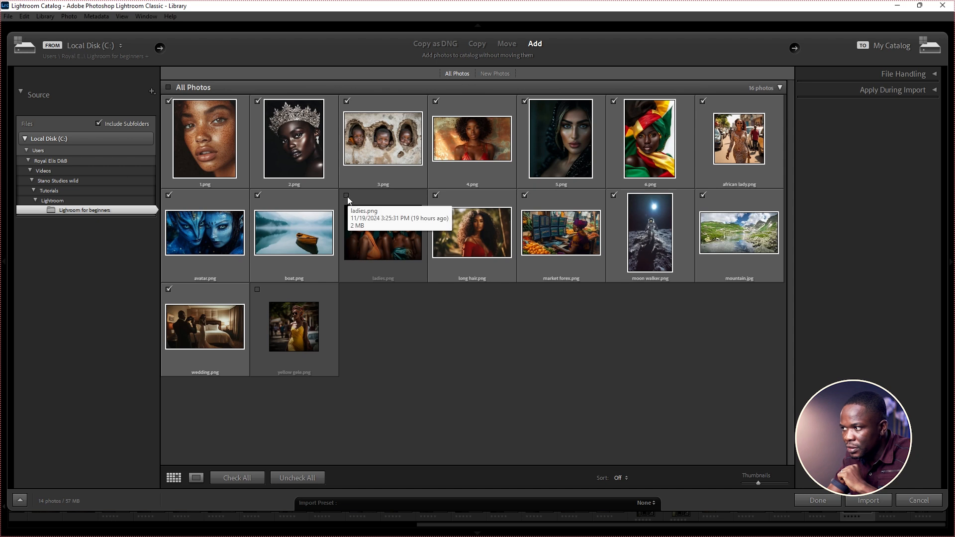
click(347, 195)
click(258, 289)
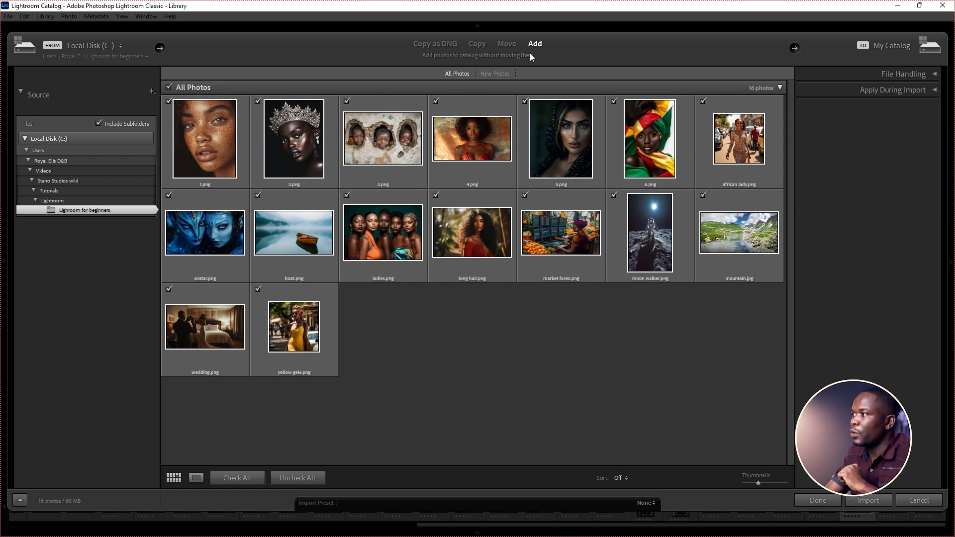
click(870, 503)
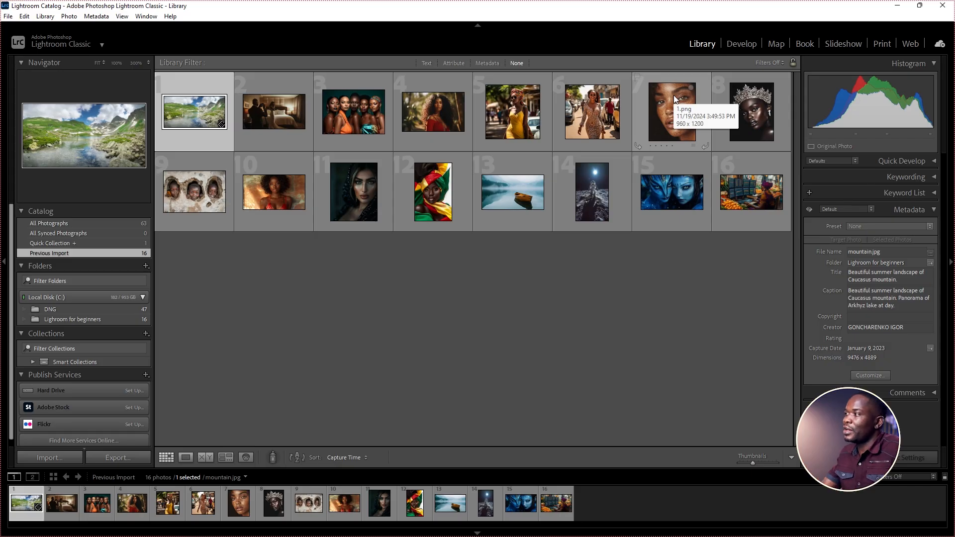
Step: Visit the Develop module briefly, return to the Library and show mountain.jpg in Loupe view
click(741, 45)
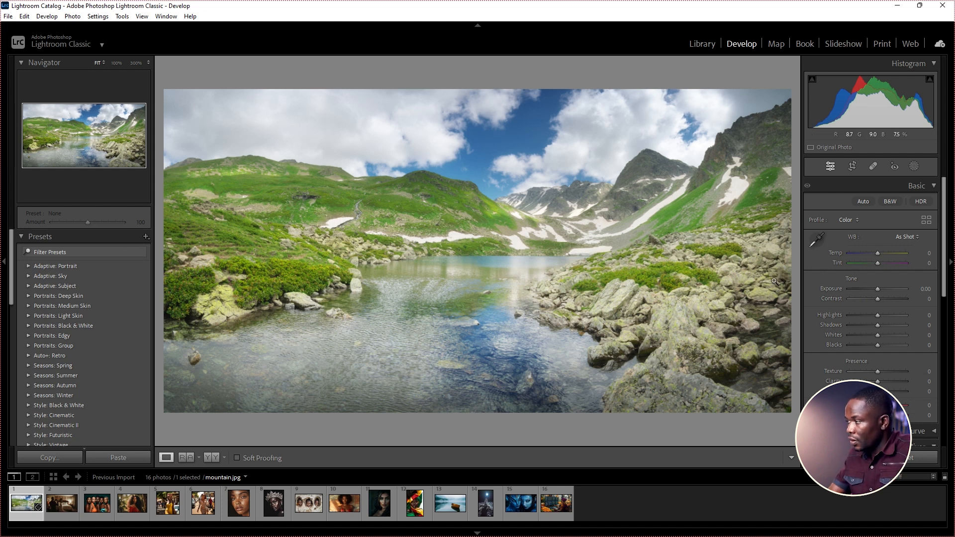
click(700, 45)
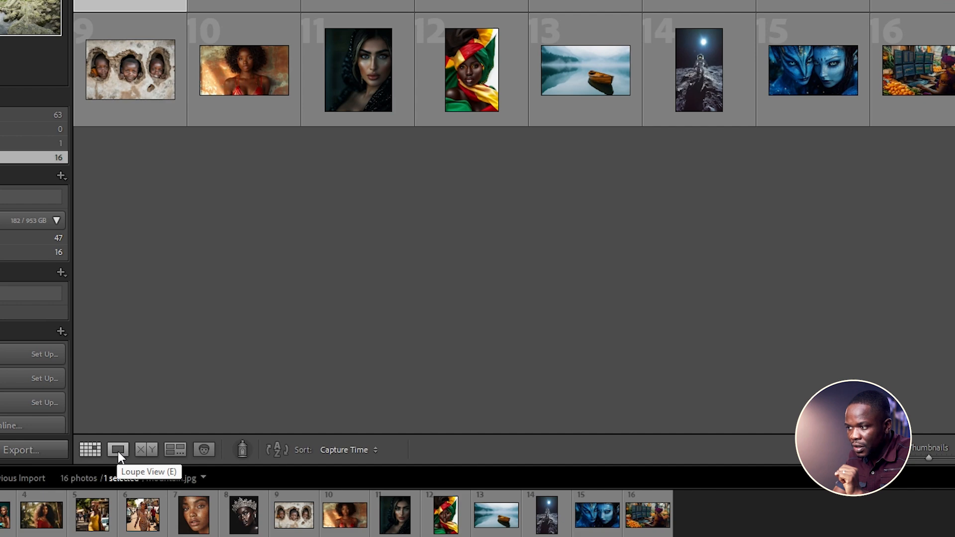
click(118, 450)
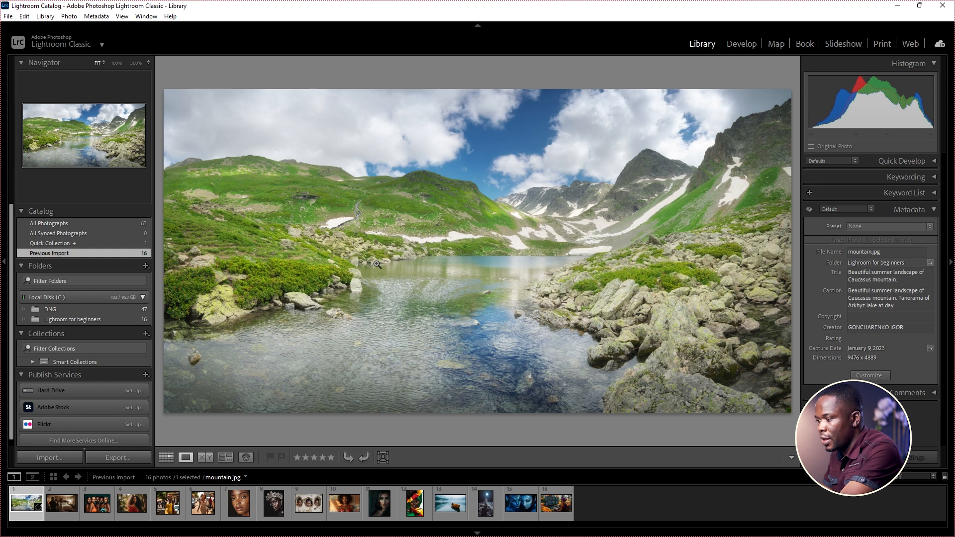
Step: Give every imported photo a five-star rating, going one by one from mountain.jpg through market forex.png
key(5)
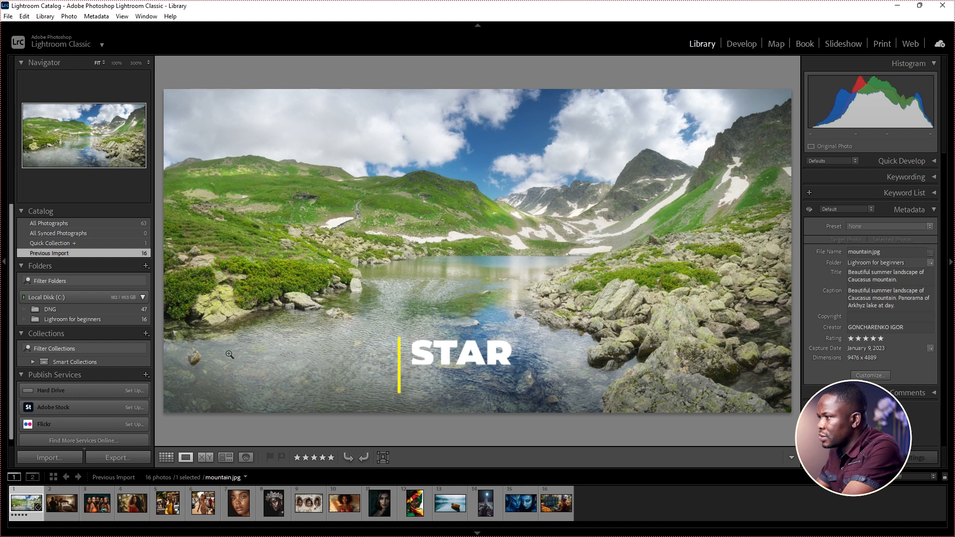
key(Right)
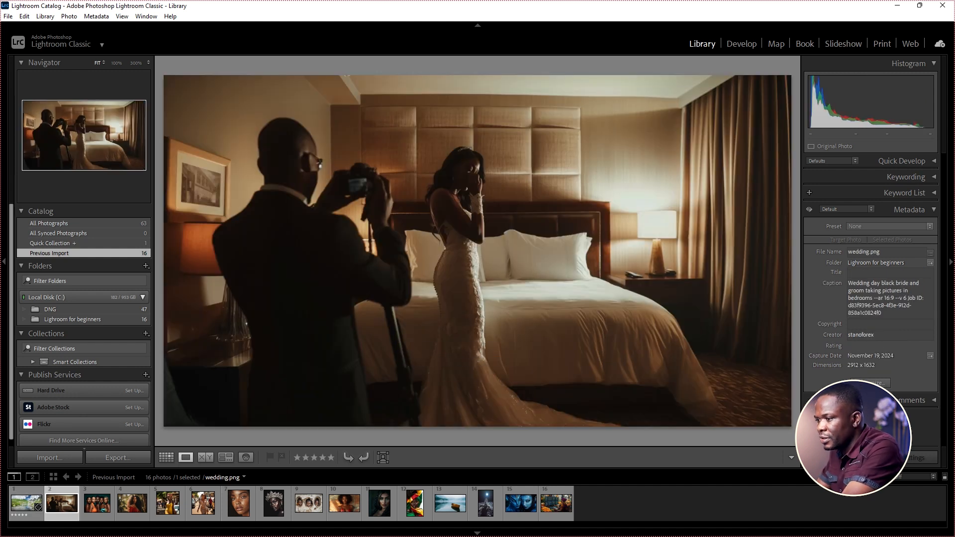
key(5)
key(Right)
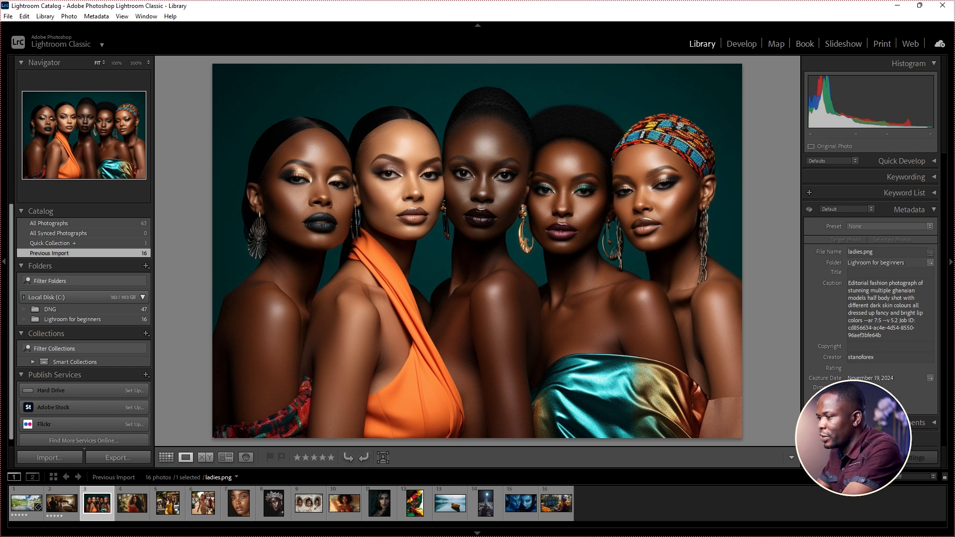
key(5)
key(Right)
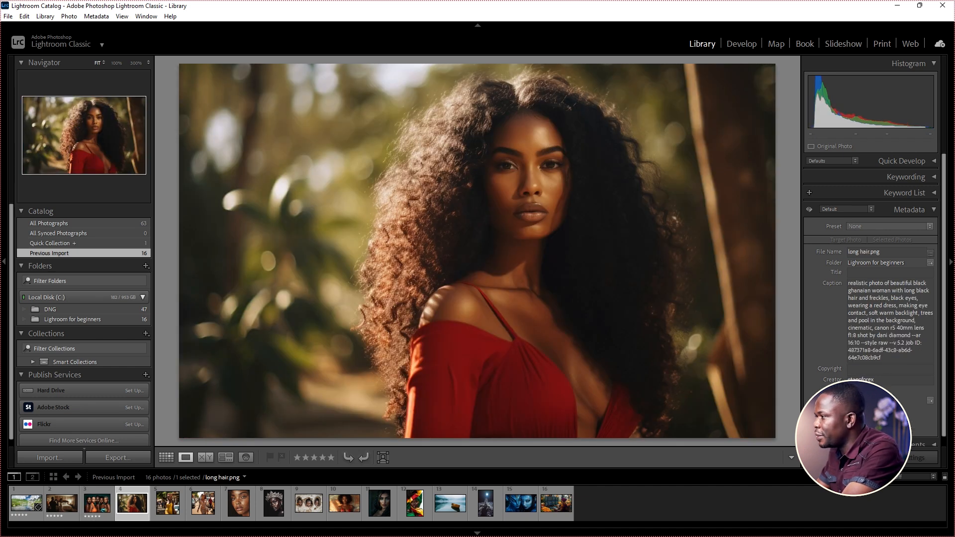
key(5)
key(Right)
key(5)
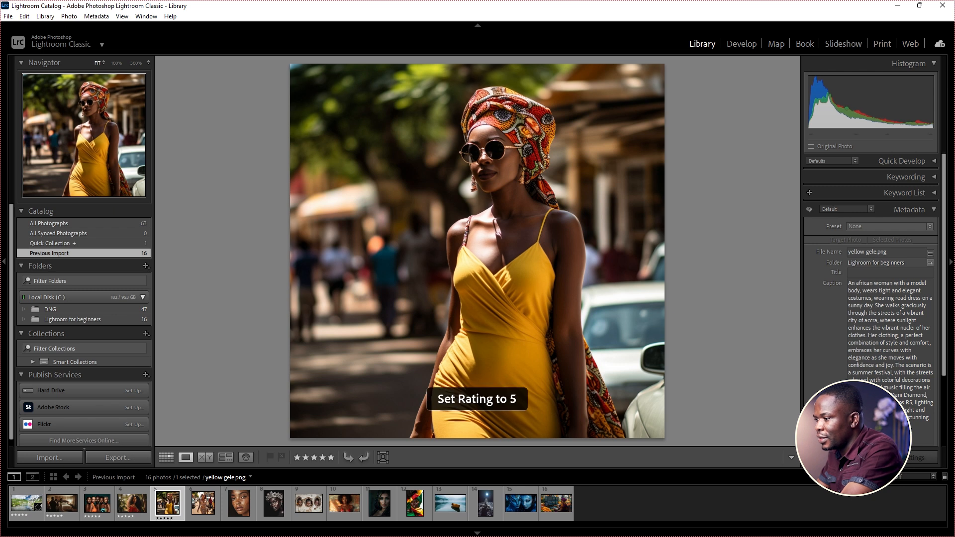
key(Right)
key(5)
key(Right)
key(5)
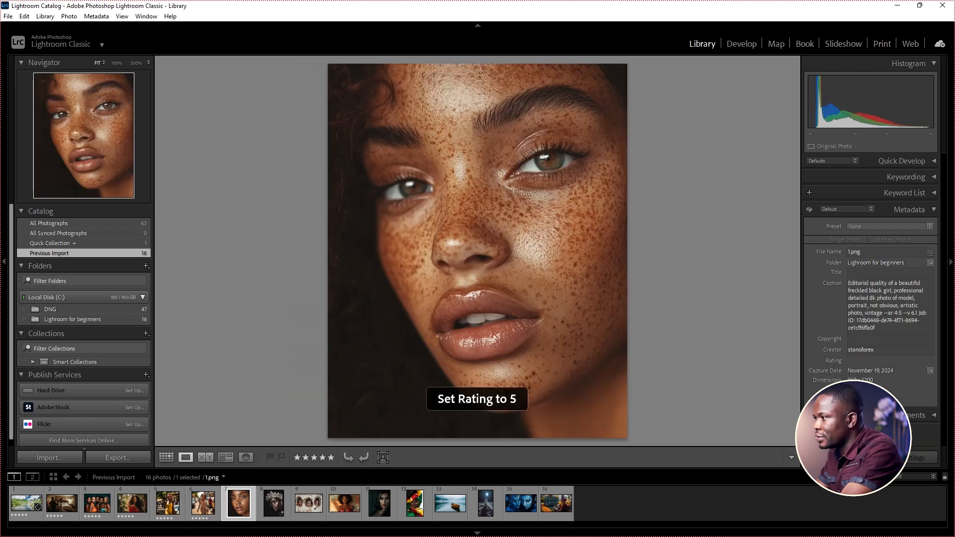
key(Right)
key(5)
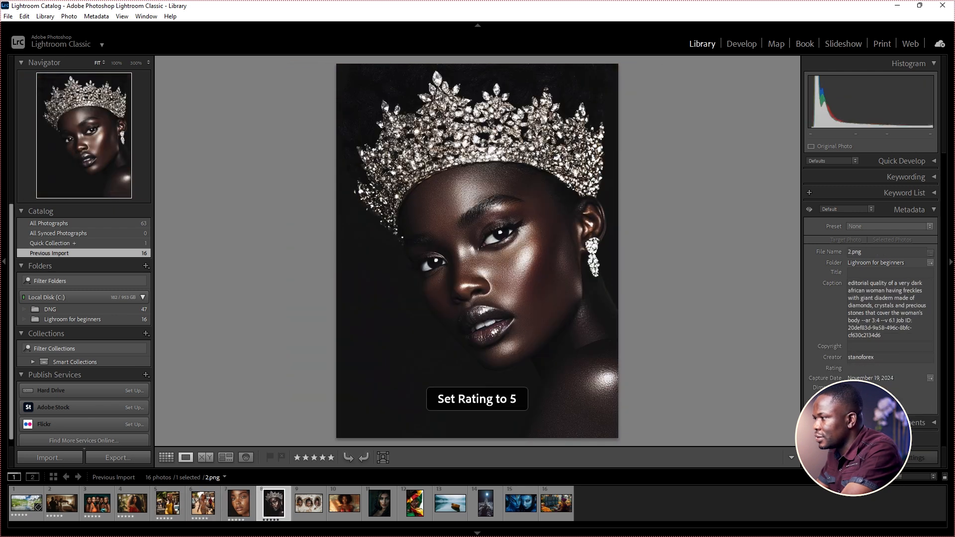
key(Right)
key(5)
key(Right)
key(5)
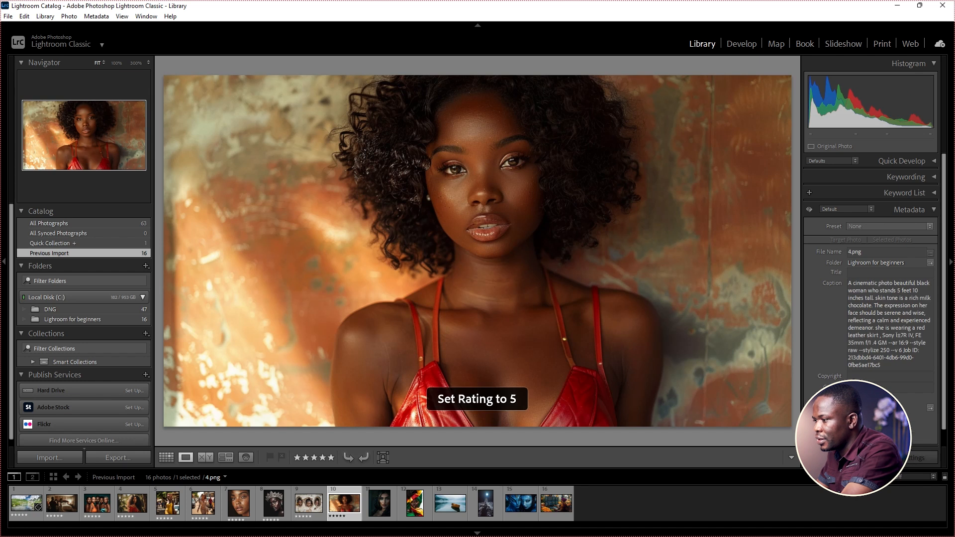
key(Right)
key(5)
key(Right)
key(5)
key(Right)
key(5)
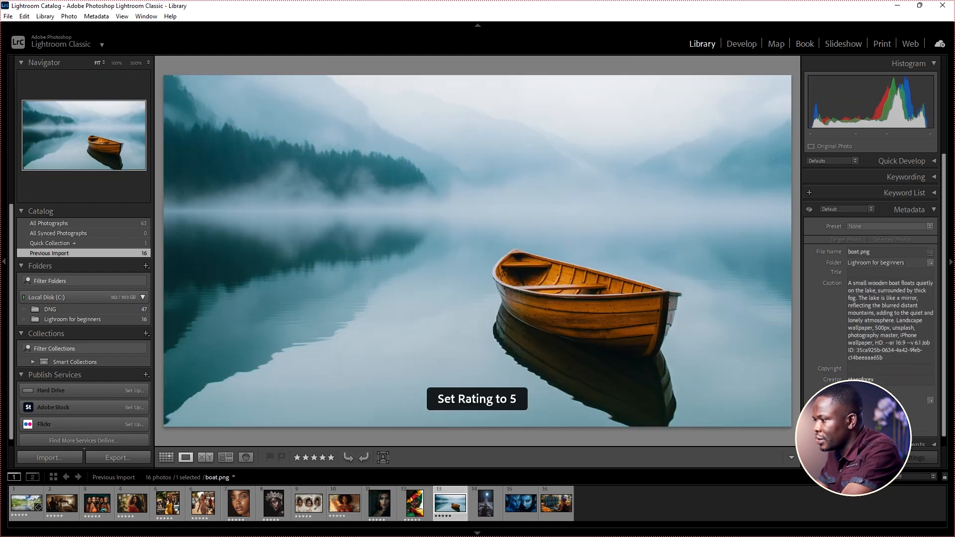
key(Right)
key(5)
key(Right)
key(5)
key(Right)
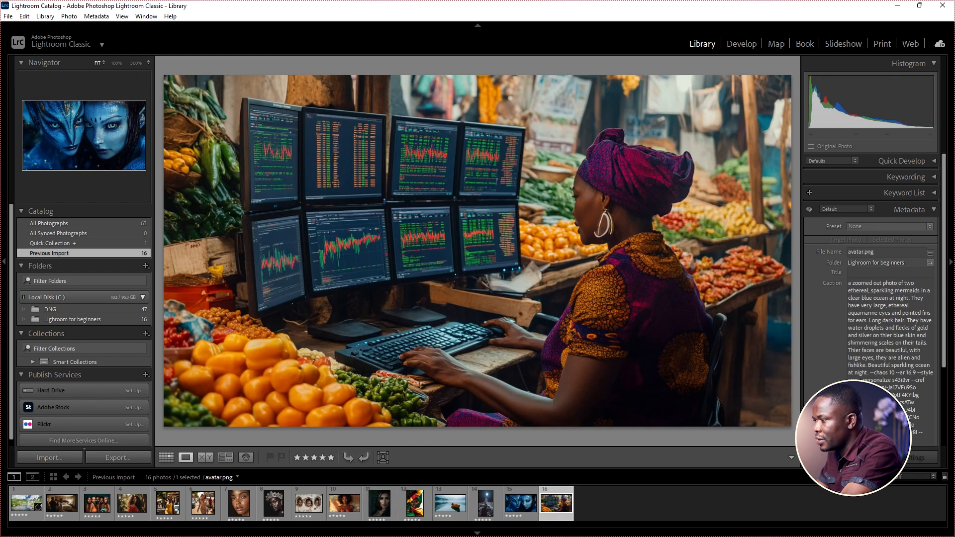
key(5)
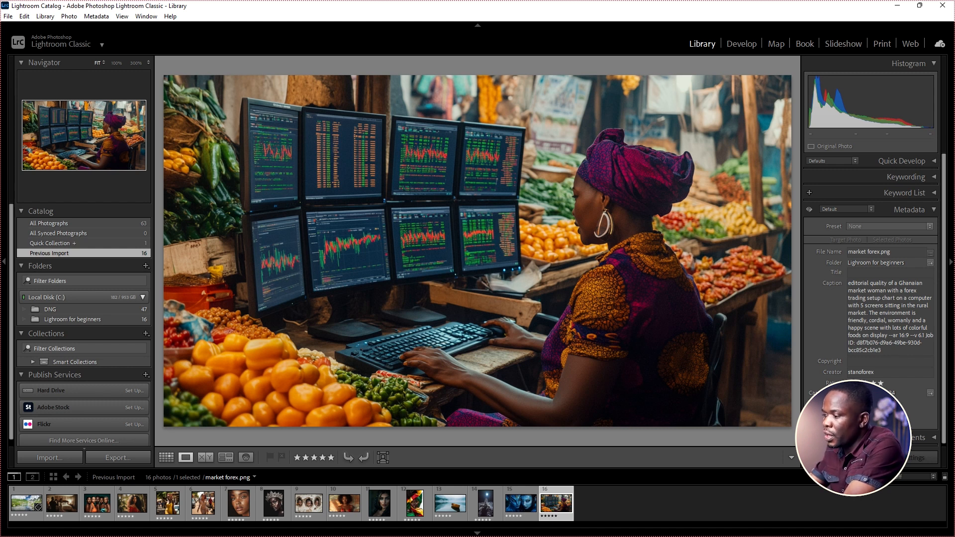
key(0)
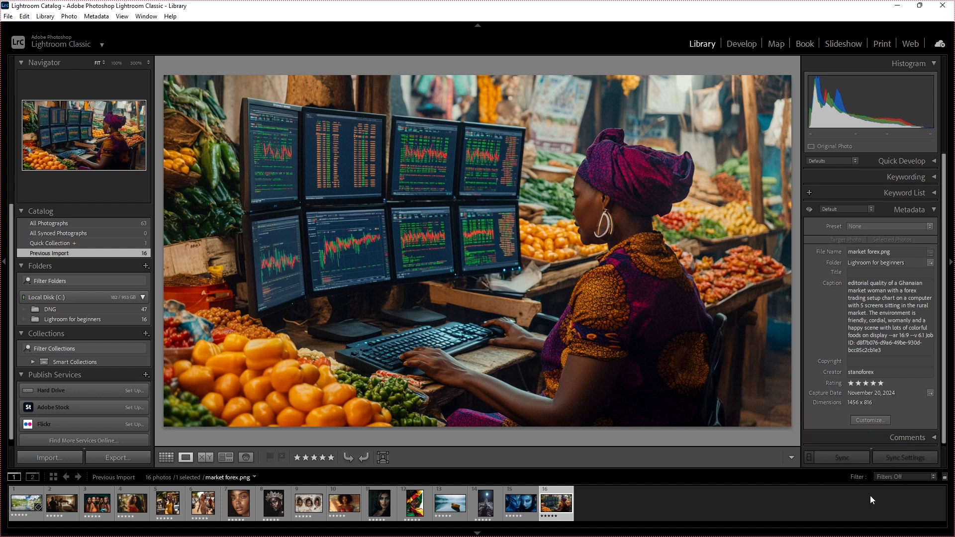
Step: Filter the filmstrip to show only rated photos
click(902, 476)
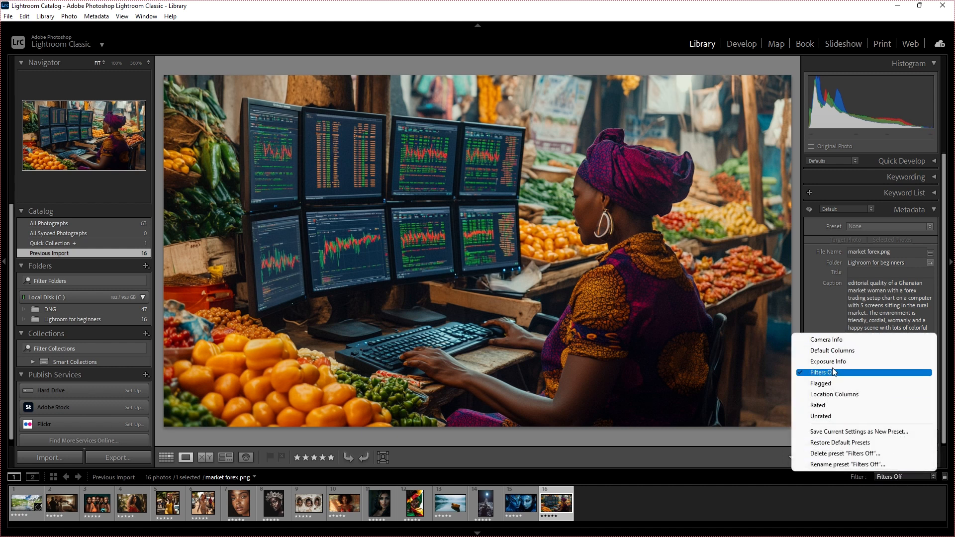
click(828, 406)
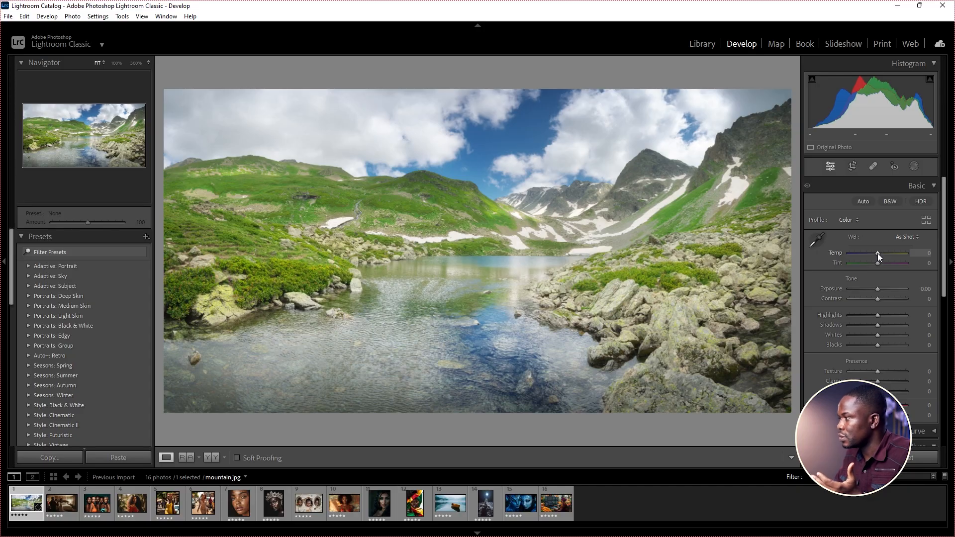
Step: In the Develop module, set mountain.jpg's Temp to -11, Exposure to -1.05 and Contrast to +28
mouse_move(877, 252)
mouse_down()
mouse_move(889, 253)
mouse_move(858, 252)
mouse_move(874, 253)
mouse_up()
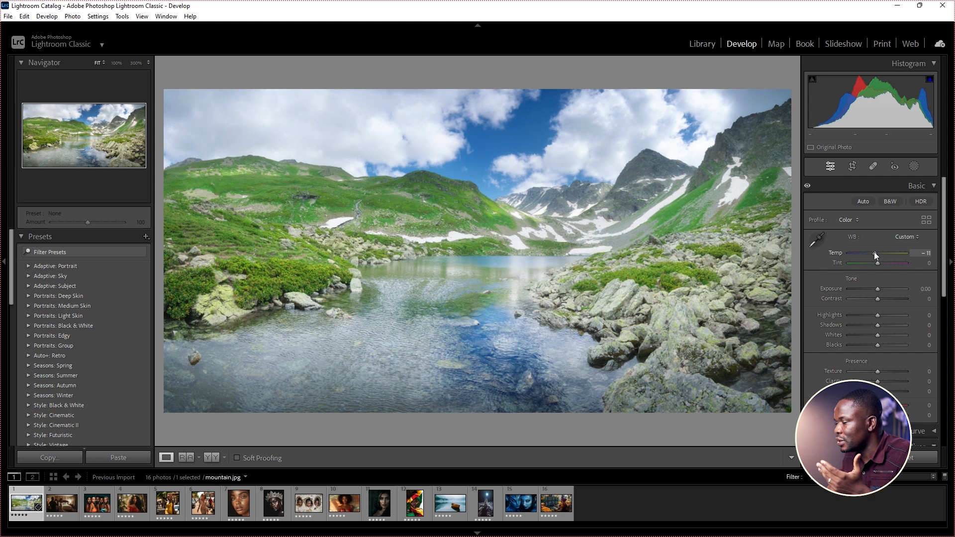
drag(873, 252, 874, 253)
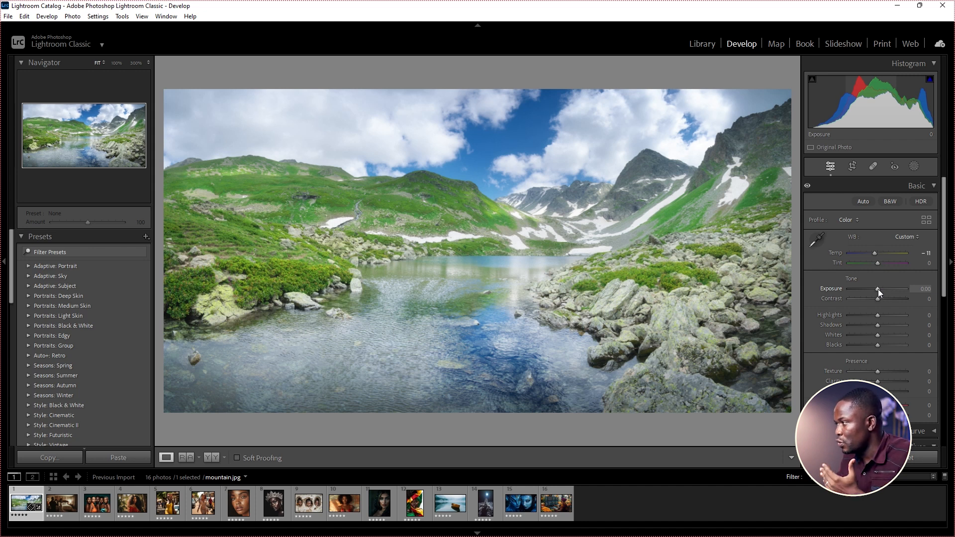
drag(880, 290, 874, 290)
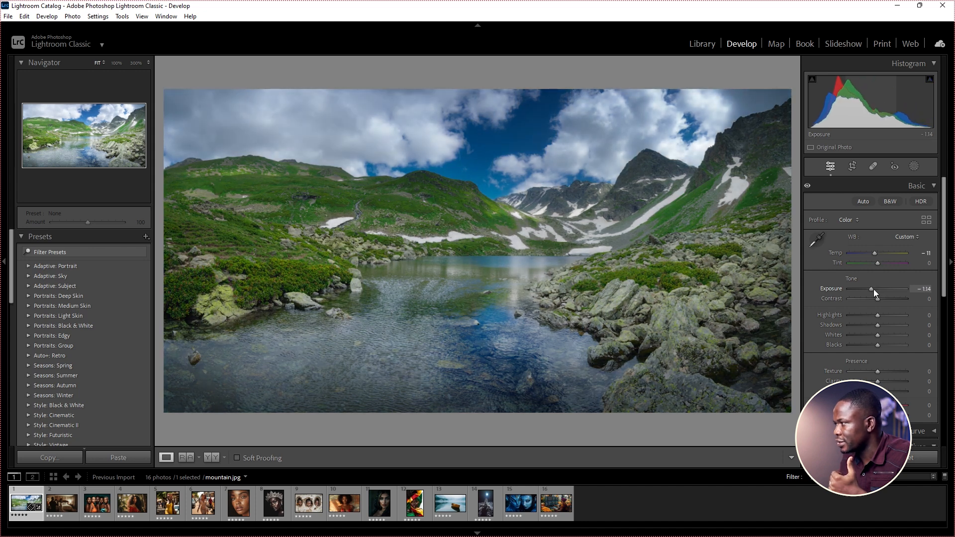
drag(873, 288, 886, 299)
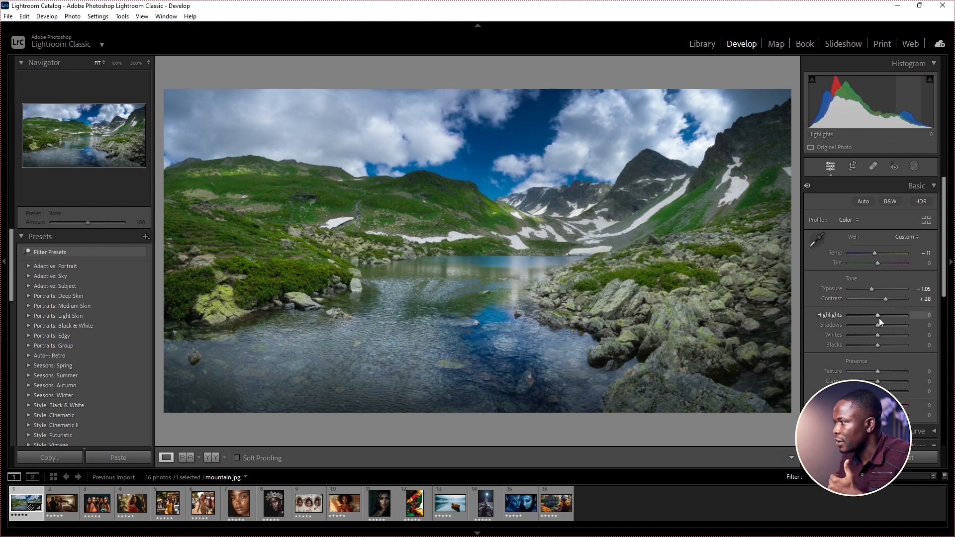
Step: Set mountain.jpg's Highlights to +23, Shadows to +58, Whites to +46 and Blacks to +4
drag(878, 315, 900, 315)
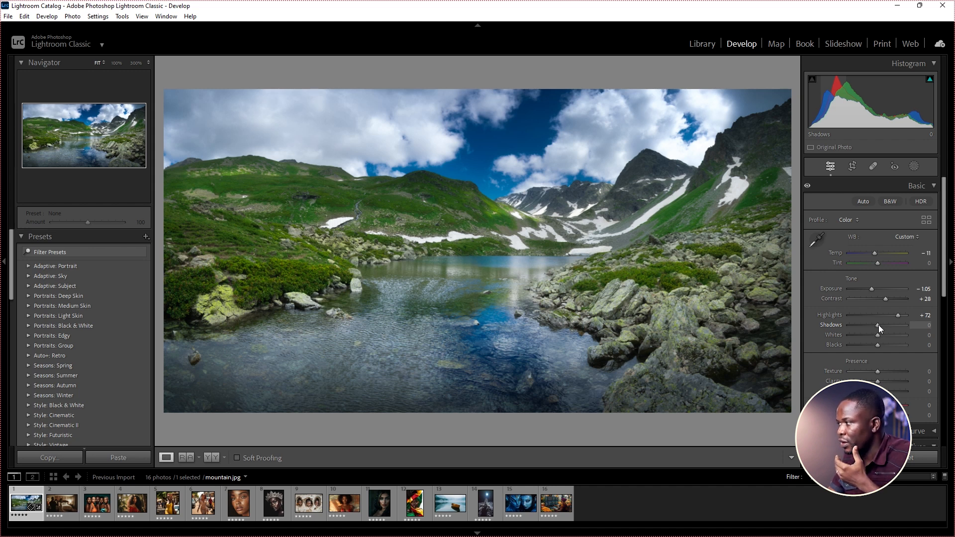
mouse_move(877, 326)
mouse_down()
mouse_move(857, 328)
mouse_move(900, 323)
mouse_move(865, 337)
mouse_move(880, 333)
mouse_move(859, 316)
mouse_move(891, 313)
mouse_move(867, 315)
mouse_move(888, 315)
mouse_move(861, 336)
mouse_move(901, 329)
mouse_move(885, 332)
mouse_move(888, 316)
mouse_up()
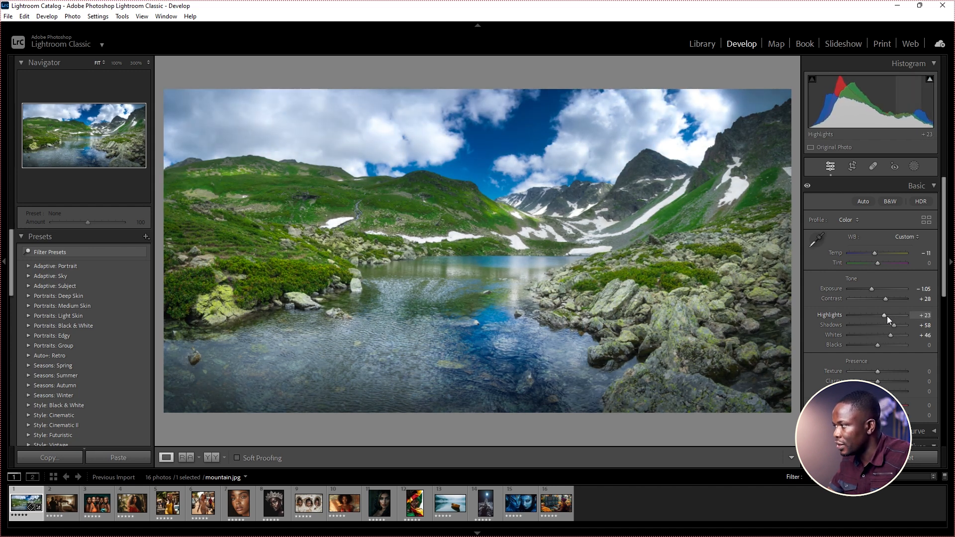
click(879, 345)
mouse_move(879, 345)
mouse_down()
mouse_move(909, 342)
mouse_move(838, 351)
mouse_move(880, 346)
mouse_up()
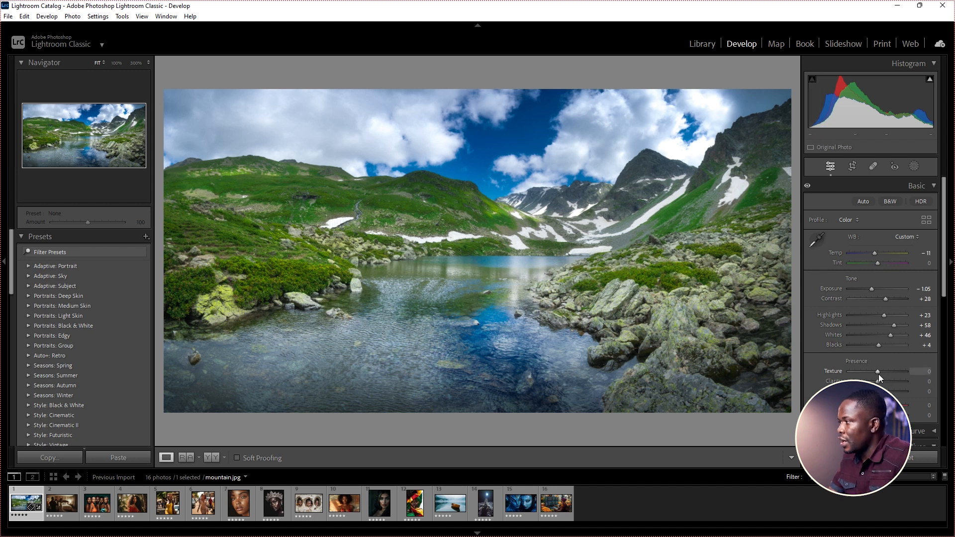
Step: Try stronger Texture and Clarity on mountain.jpg, then settle on Texture 0, Clarity +2 and Dehaze +12
mouse_move(880, 372)
mouse_down()
mouse_move(922, 374)
mouse_move(875, 385)
mouse_move(900, 380)
mouse_move(890, 383)
mouse_up()
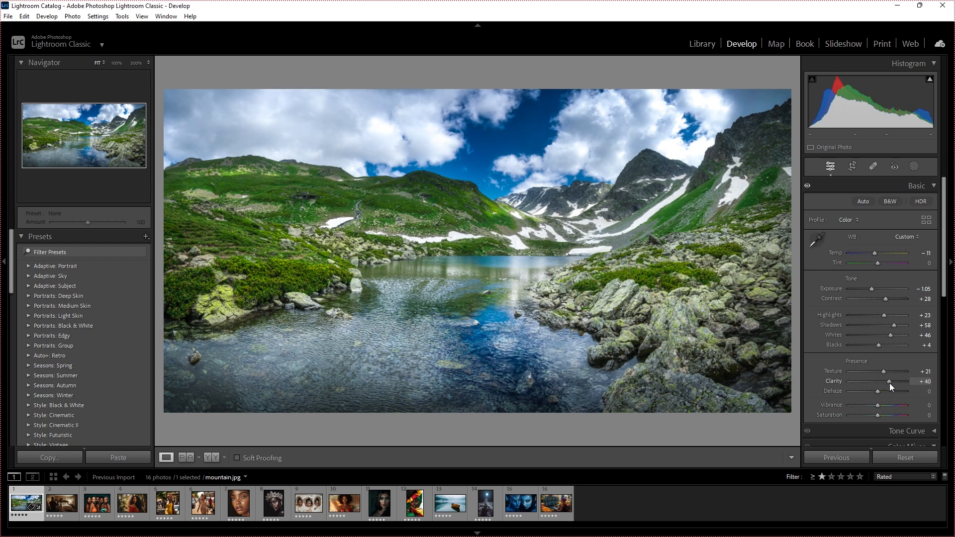
mouse_move(890, 383)
mouse_down()
mouse_move(878, 384)
mouse_move(879, 374)
mouse_up()
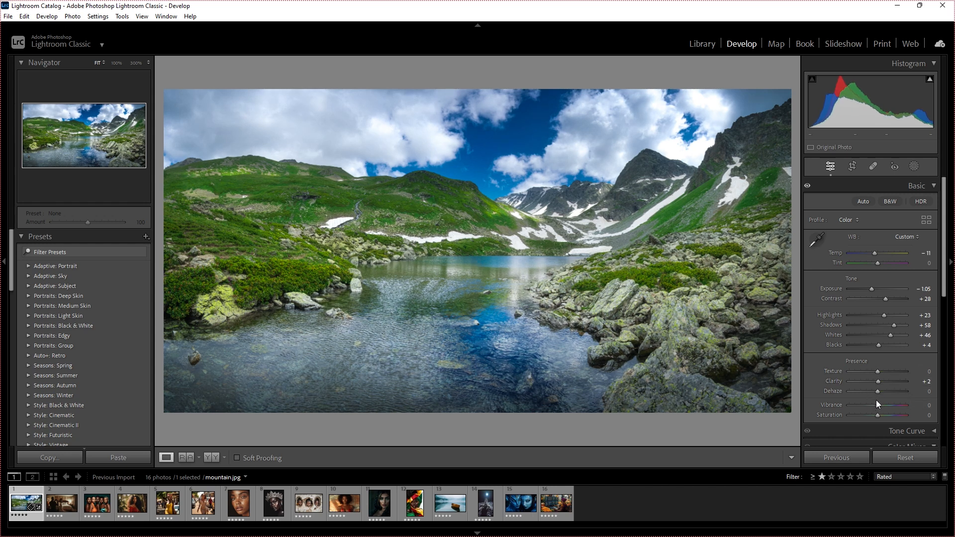
mouse_move(877, 391)
mouse_down()
mouse_move(913, 387)
mouse_move(881, 393)
mouse_up()
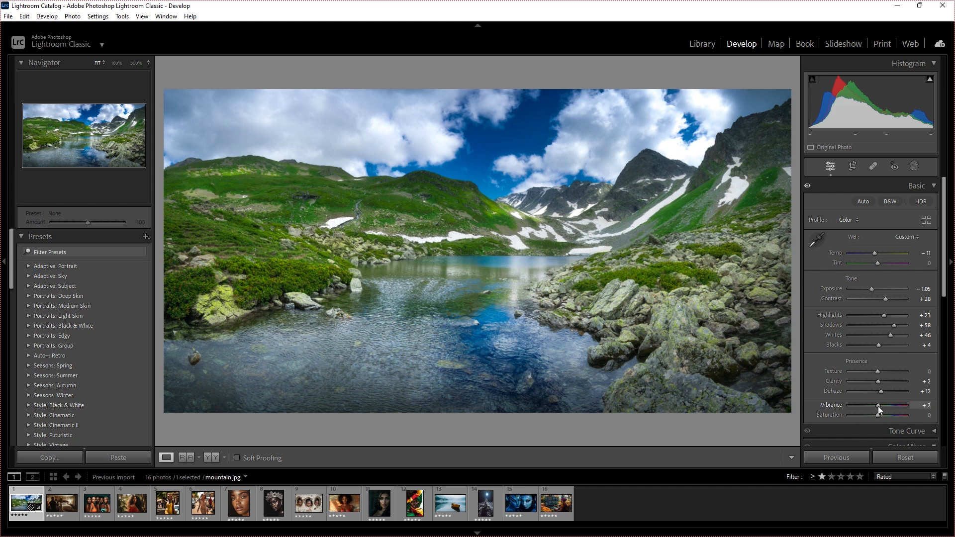
Step: Try Saturation at both extremes on mountain.jpg and settle on Vibrance +14 and Saturation +7
drag(879, 406, 923, 416)
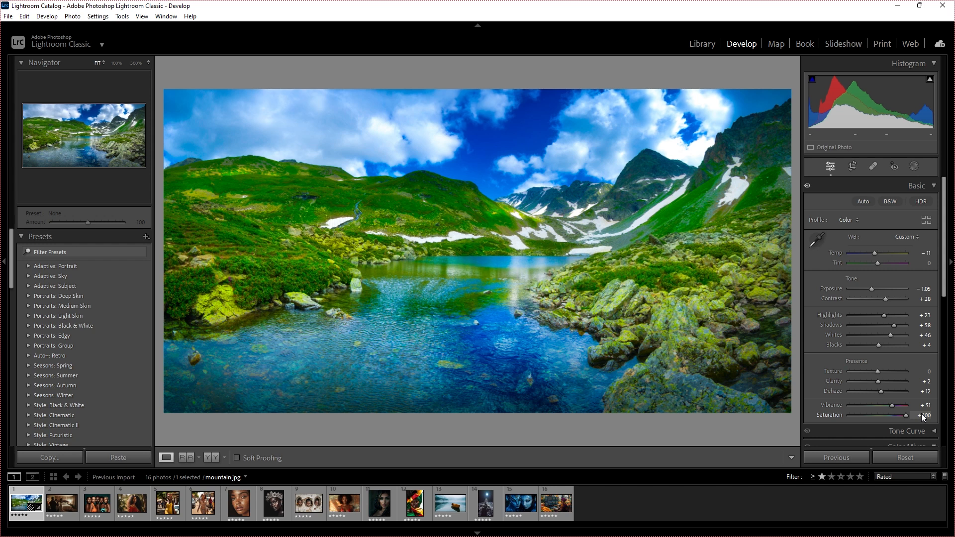
drag(895, 417, 841, 418)
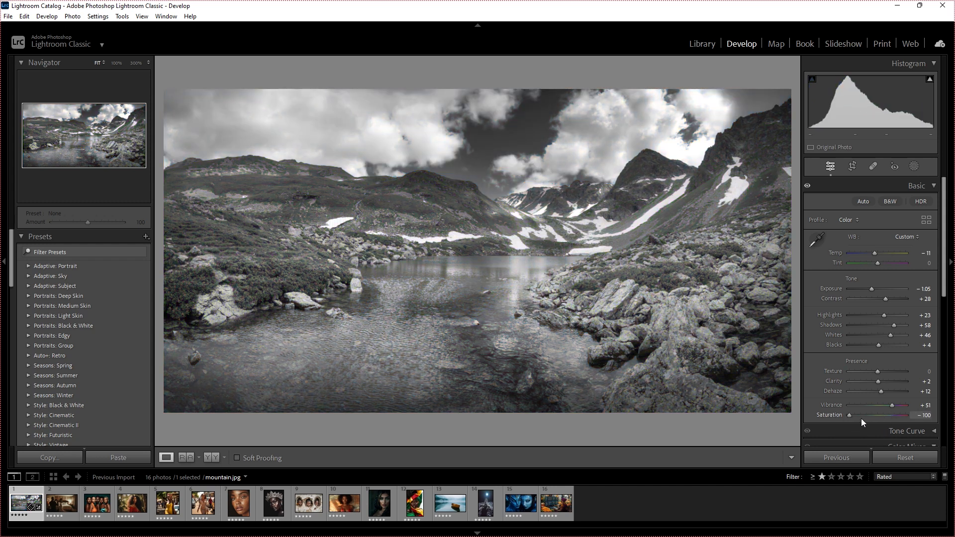
drag(844, 417, 873, 407)
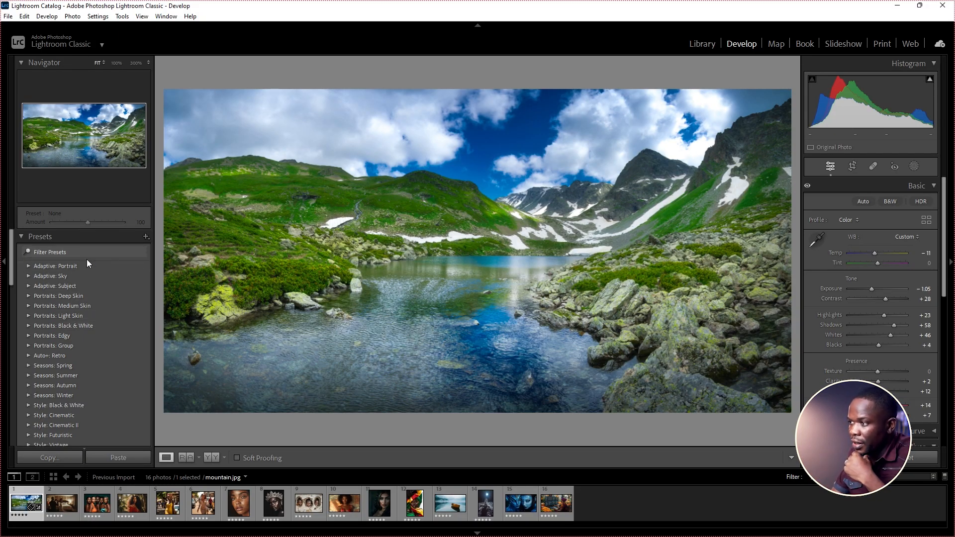
Step: Review mountain.jpg's editing History with the preset list collapsed, and expand the preset list again
click(21, 238)
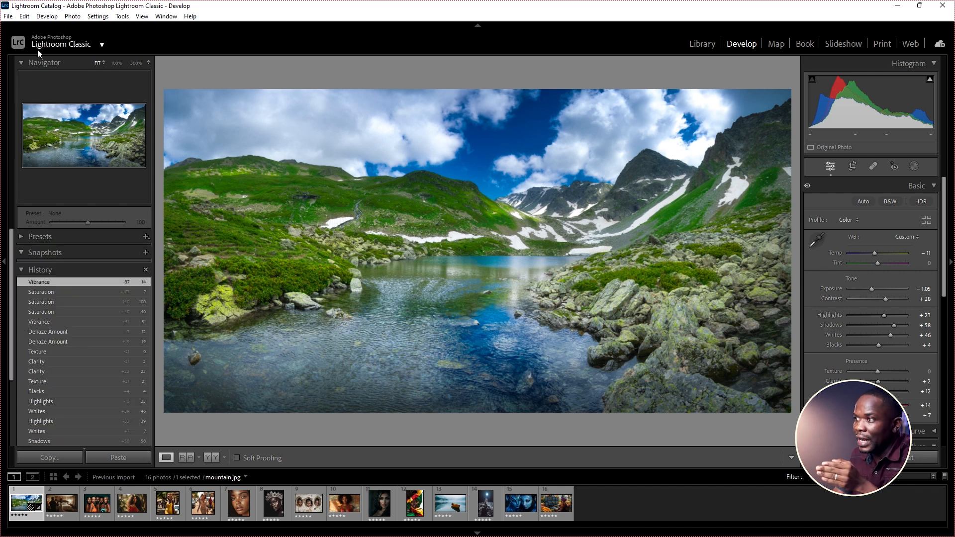
click(21, 237)
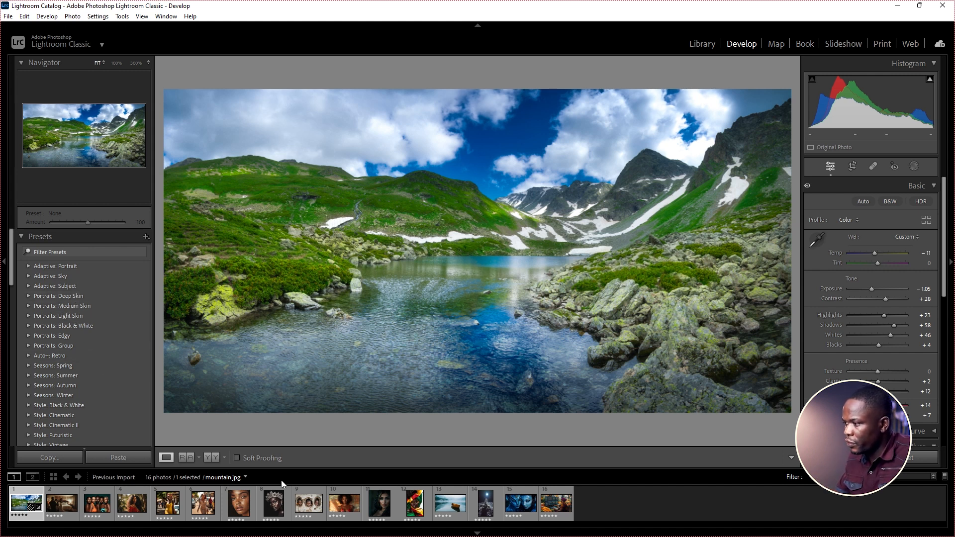
Step: Open boat.png for editing and try several Subject: Landscape presets from LN01 on, ending with LN09
click(441, 515)
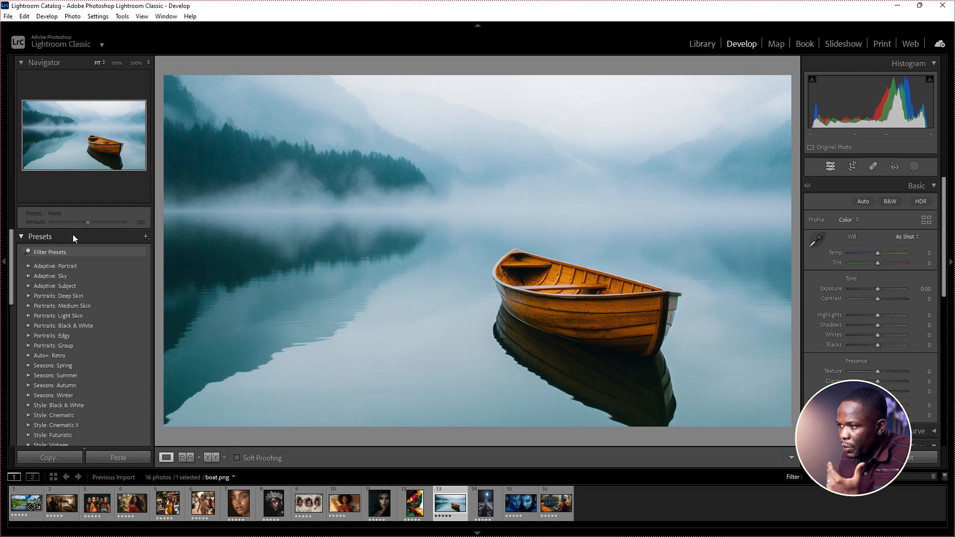
drag(12, 253, 15, 319)
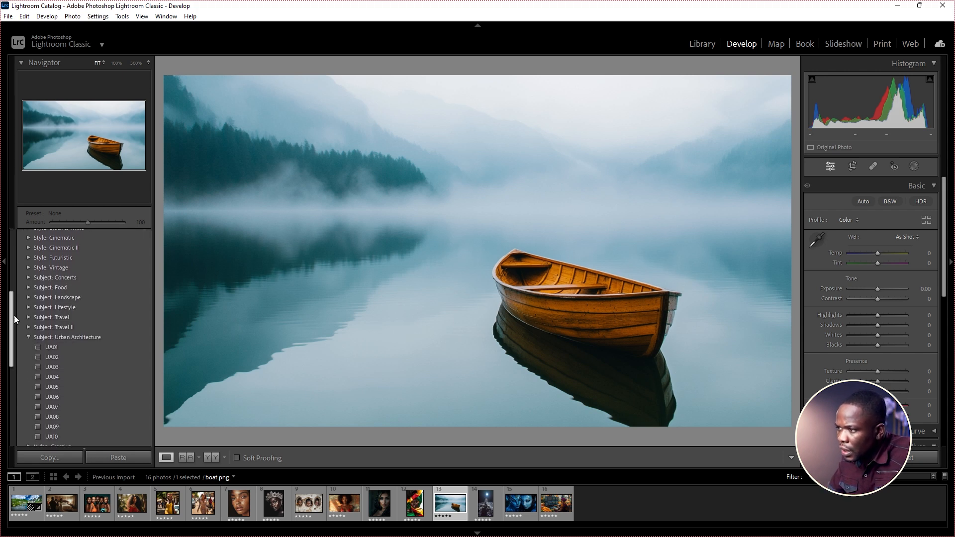
scroll(36, 271, down, 2)
click(28, 261)
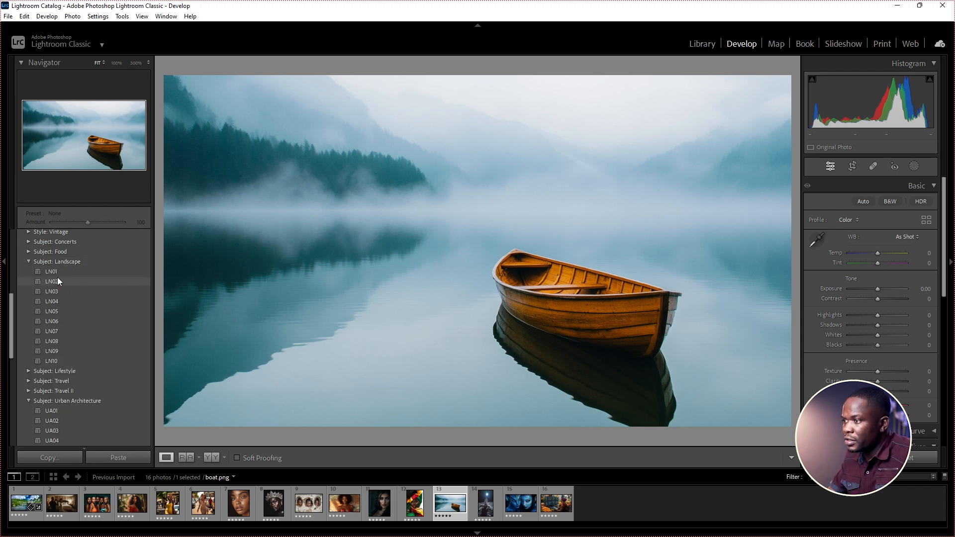
click(52, 271)
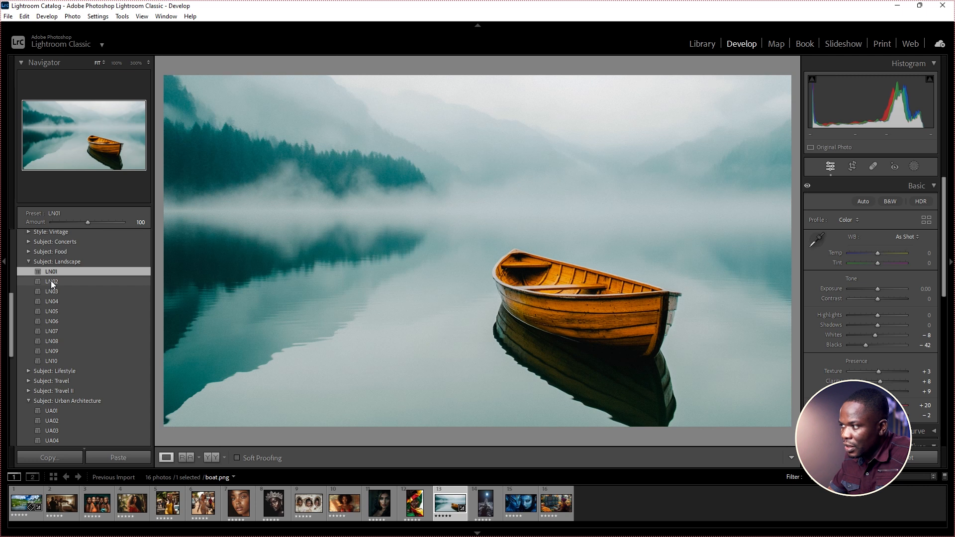
click(51, 280)
click(50, 290)
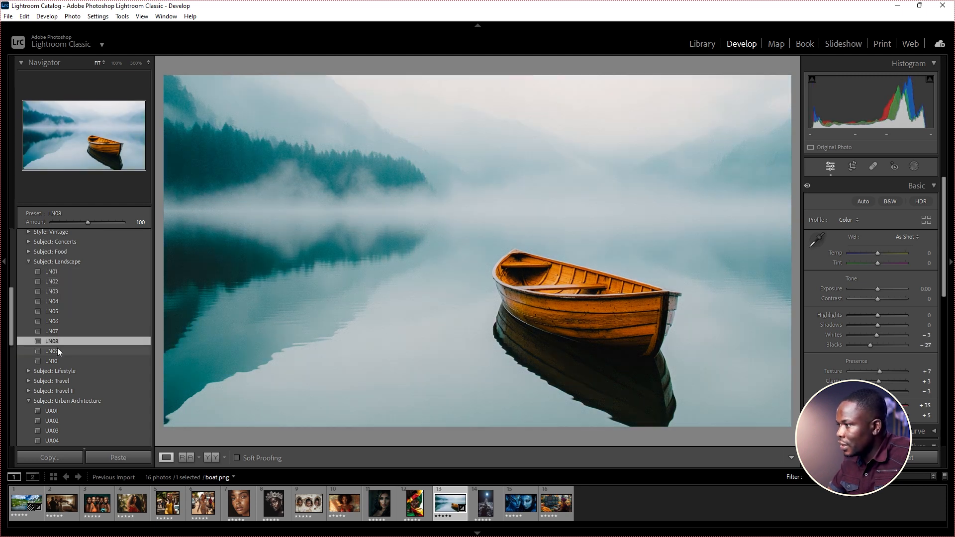
click(58, 349)
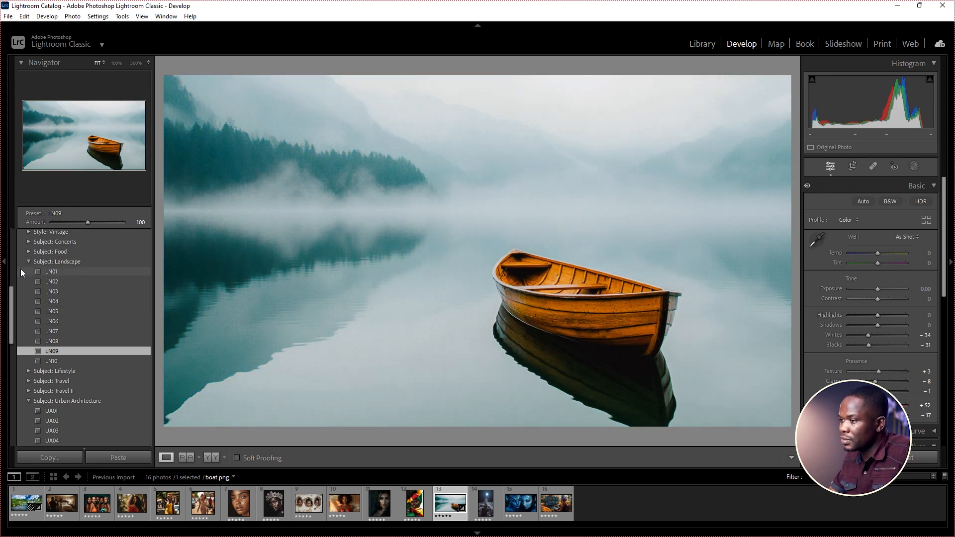
Step: Collapse the Landscape presets and apply the Subject: Food preset FD05 to boat.png
click(29, 262)
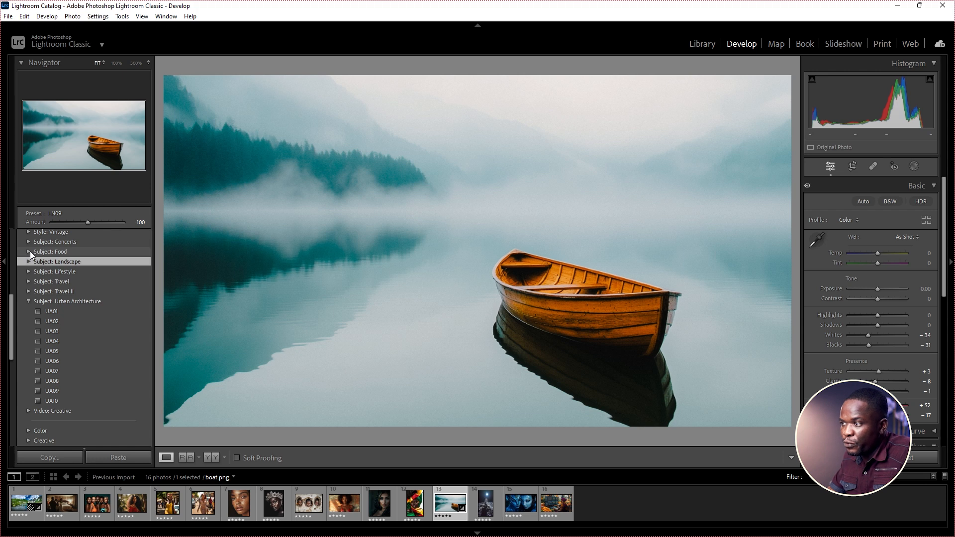
click(30, 251)
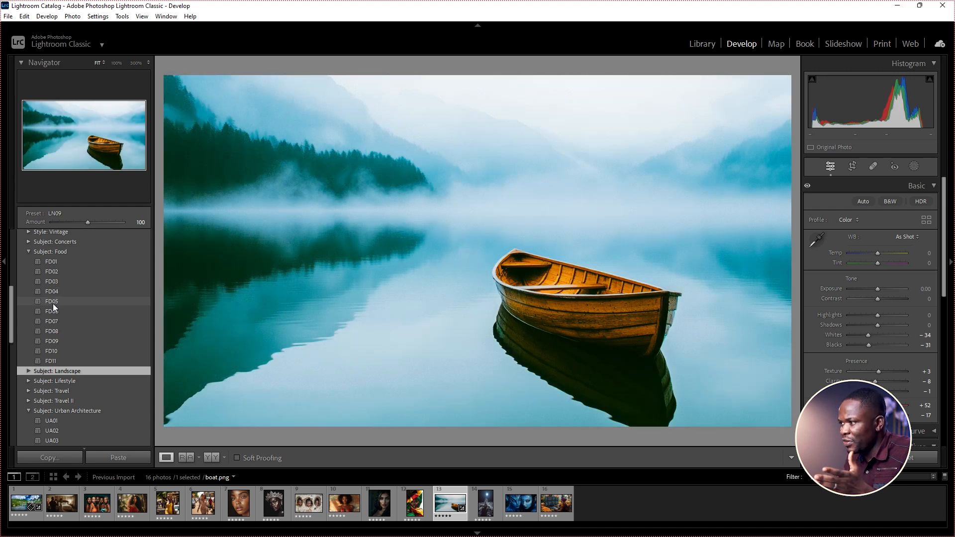
click(52, 304)
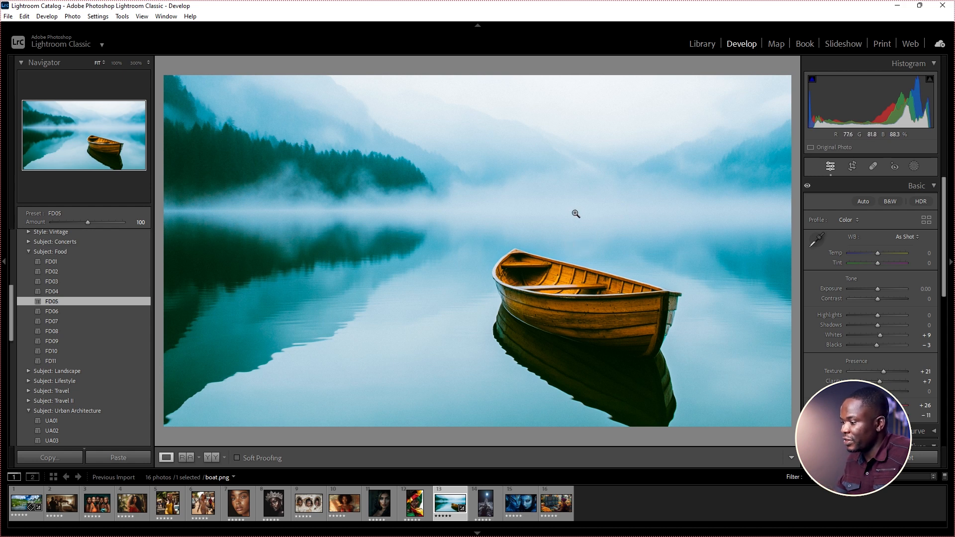
Step: Compare boat.png before and after side by side, including with lights out and panels hidden, and return to the single-photo view
key(backslash)
key(y)
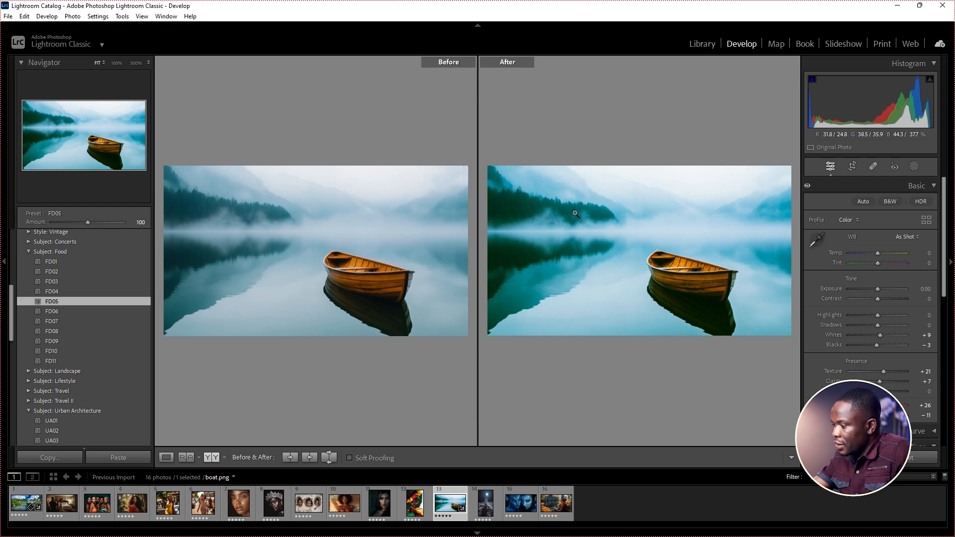
key(l)
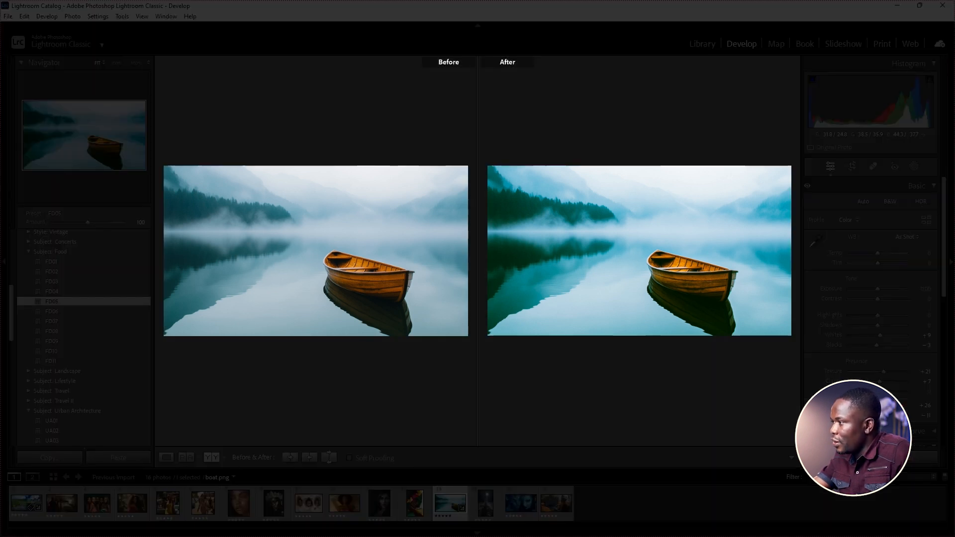
key(l)
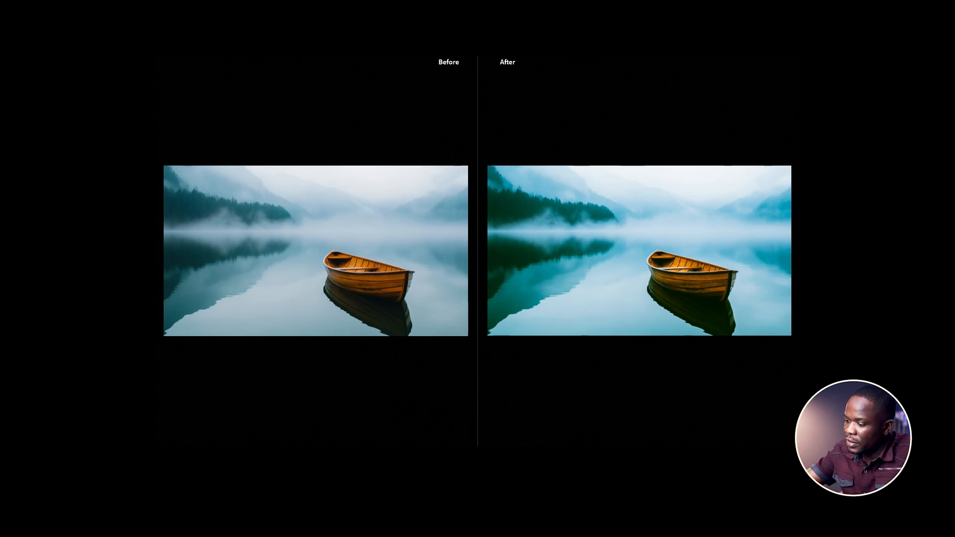
key(shift+Tab)
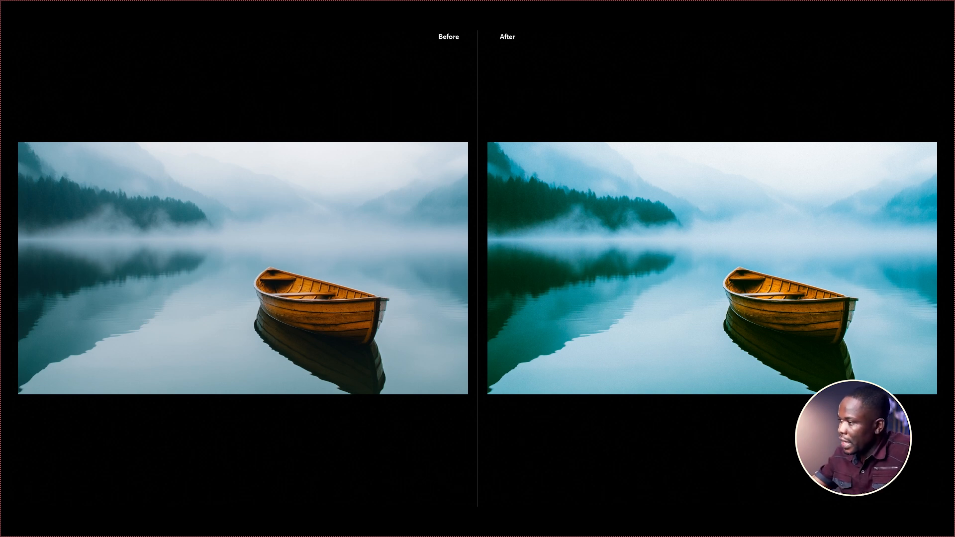
key(l)
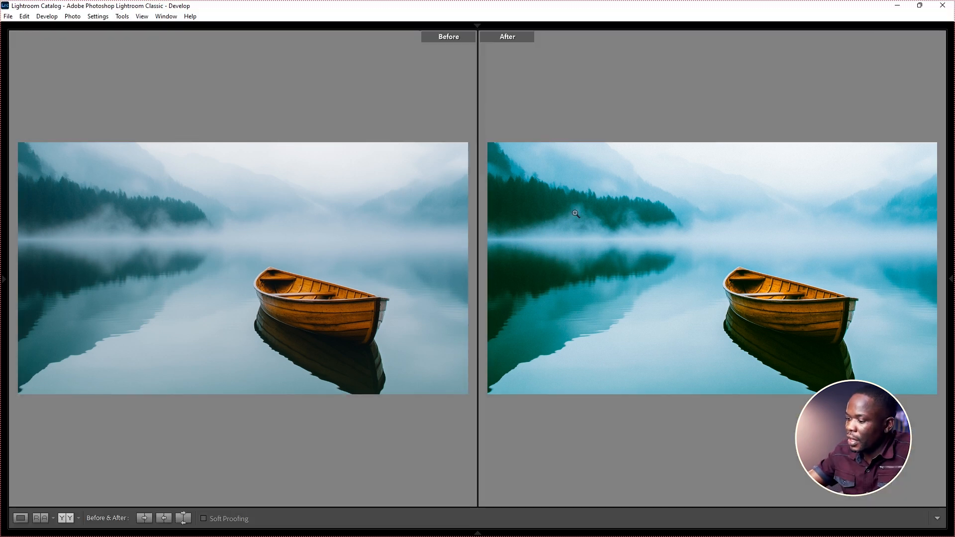
key(shift+Tab)
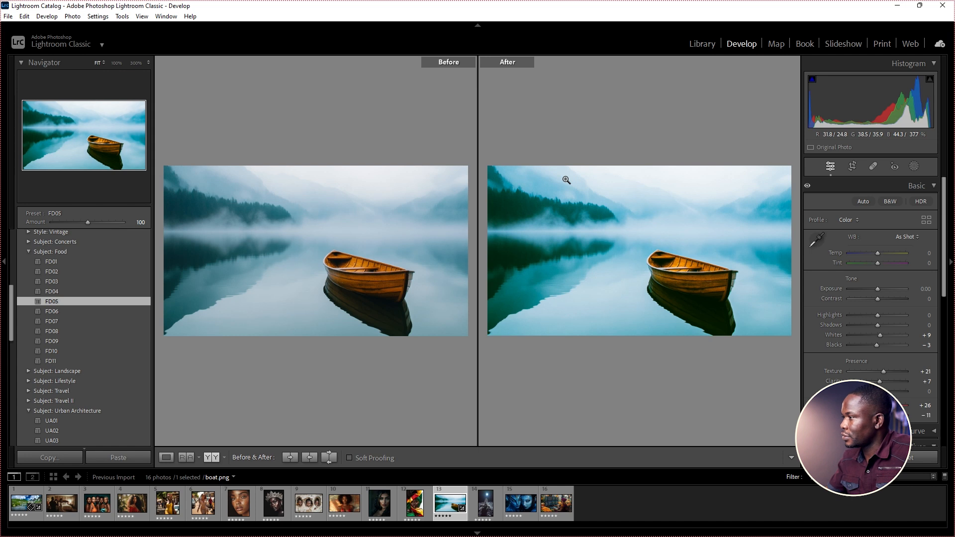
key(y)
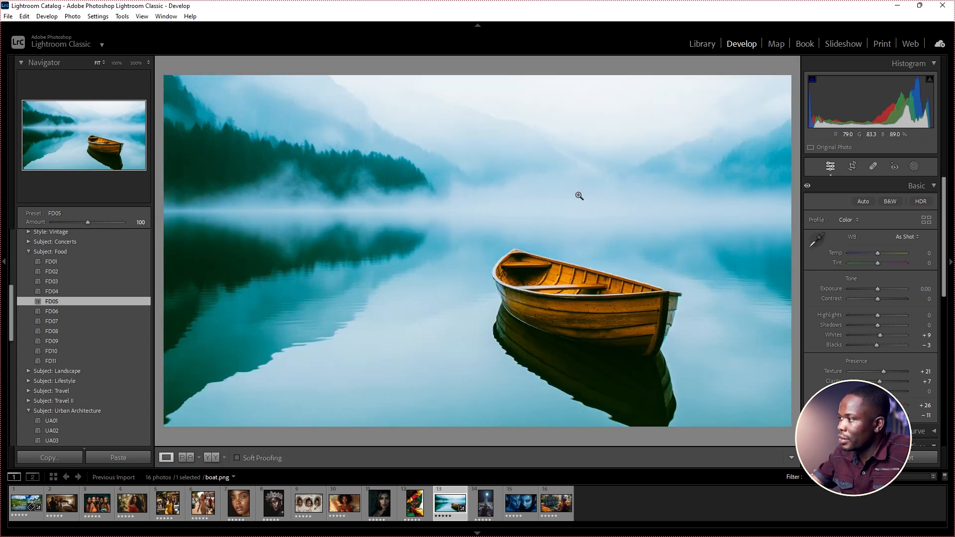
key(y)
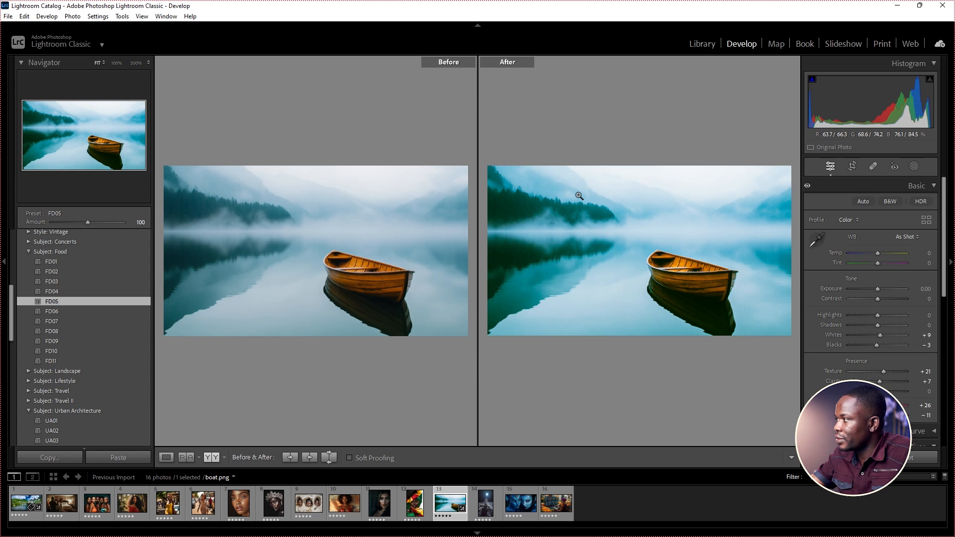
key(y)
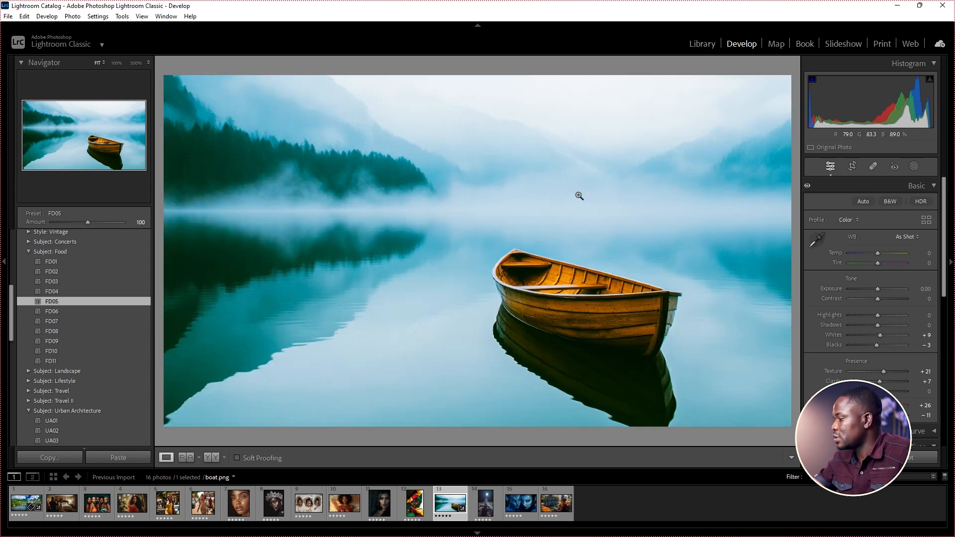
Step: Switch boat.png repeatedly between its original and edited versions, ending on the full-size Before view
key(backslash)
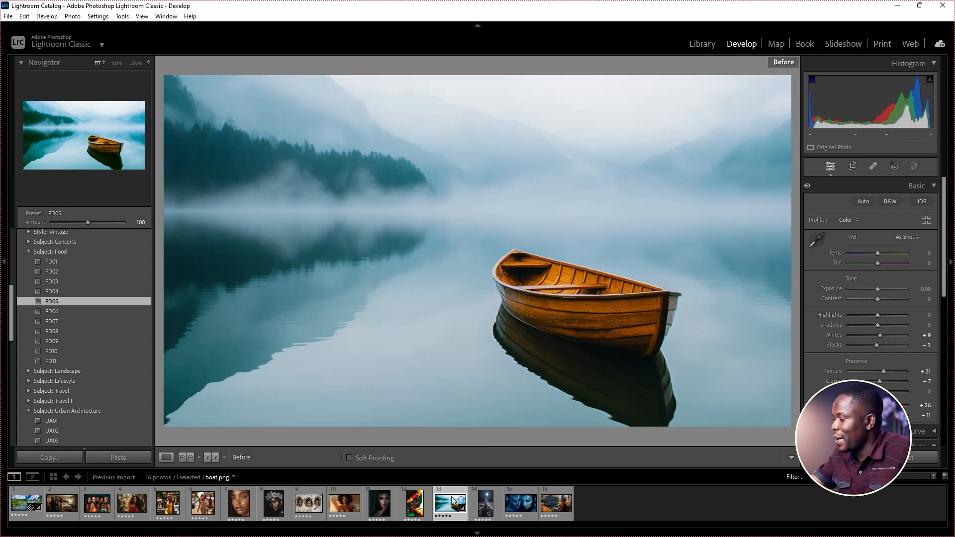
key(backslash)
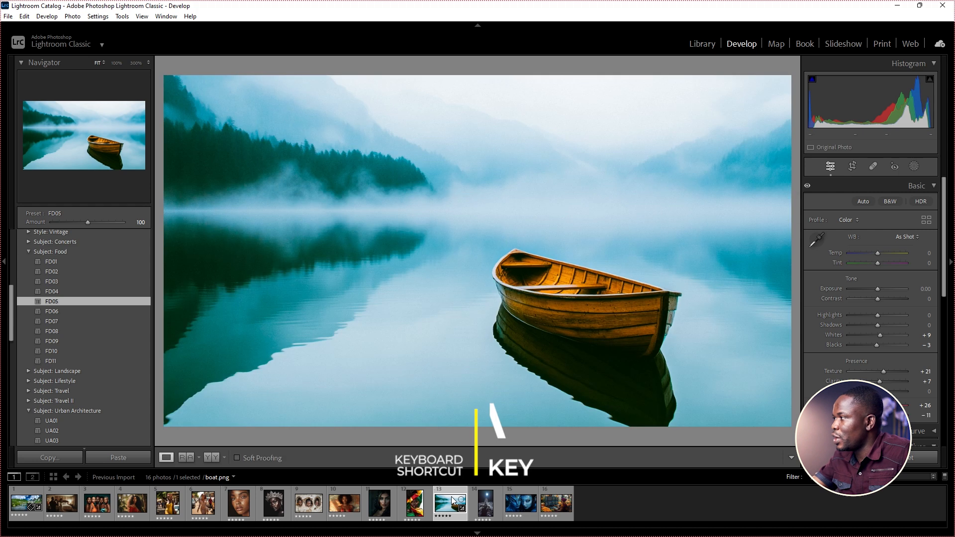
key(backslash)
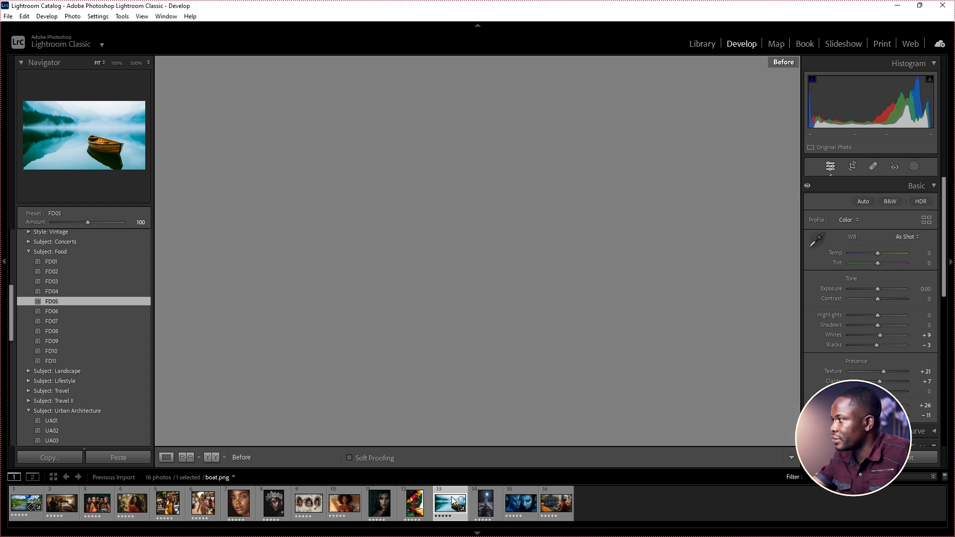
key(backslash)
key(backslash)
key(backslash)
key(backslash)
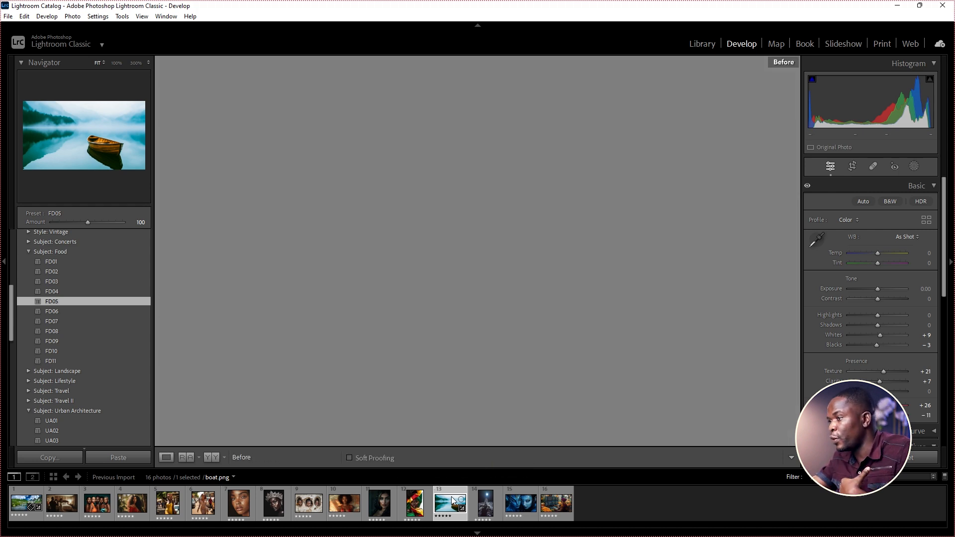
key(backslash)
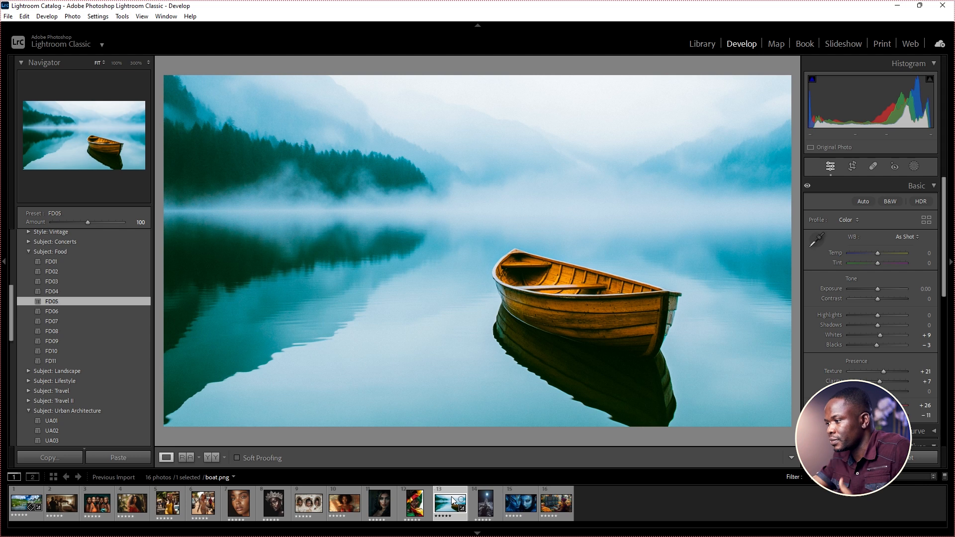
key(backslash)
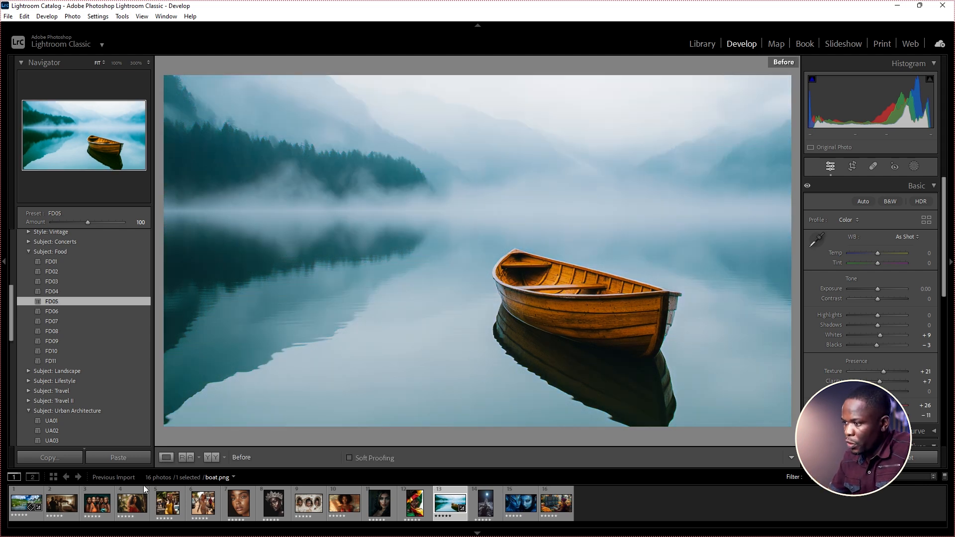
Step: Open long hair.png for editing and try the Subject: Lifestyle presets LF01 and LF04 through LF08
click(147, 500)
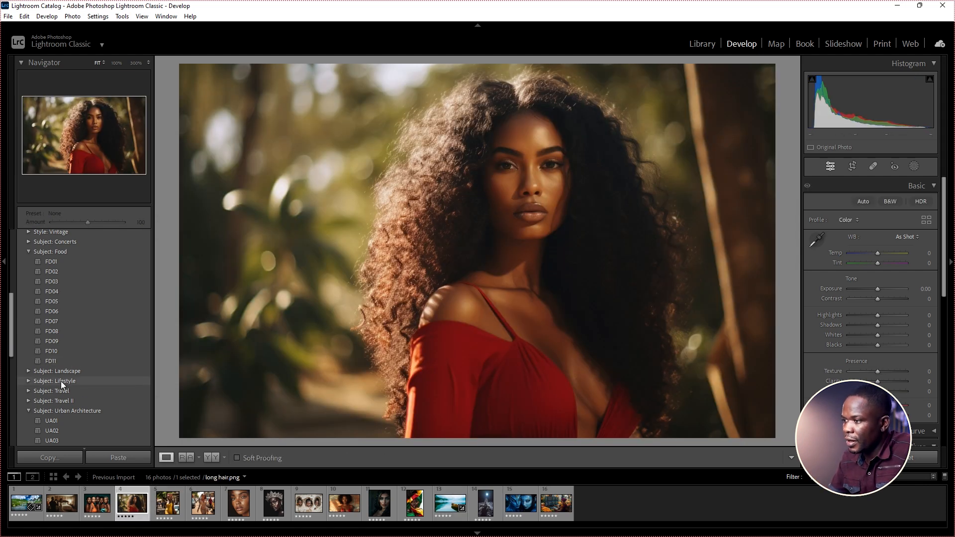
click(31, 380)
click(52, 393)
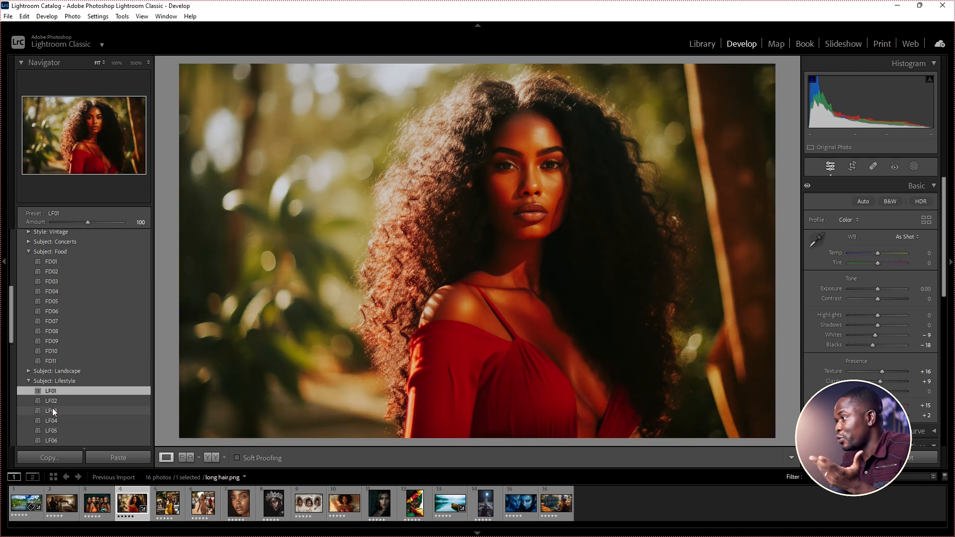
click(52, 420)
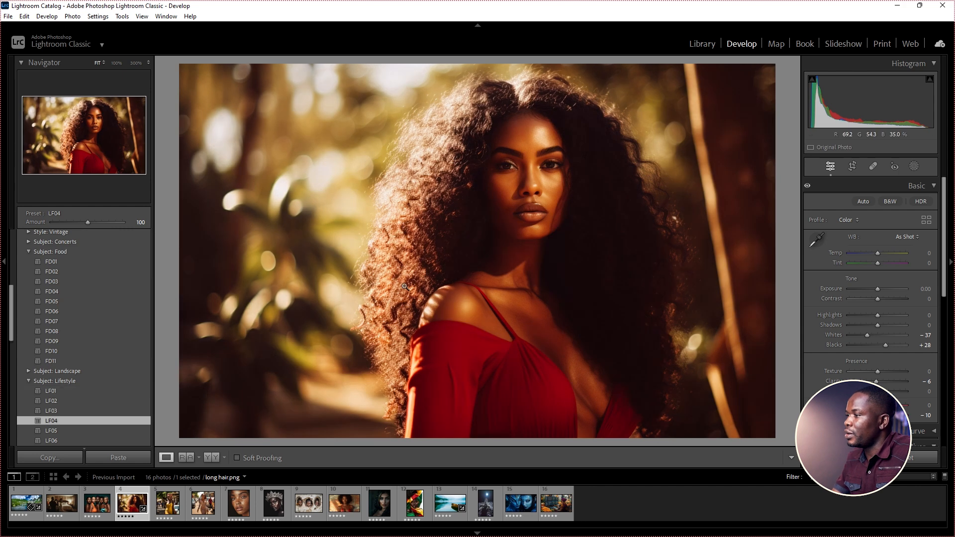
drag(12, 298, 11, 326)
click(64, 349)
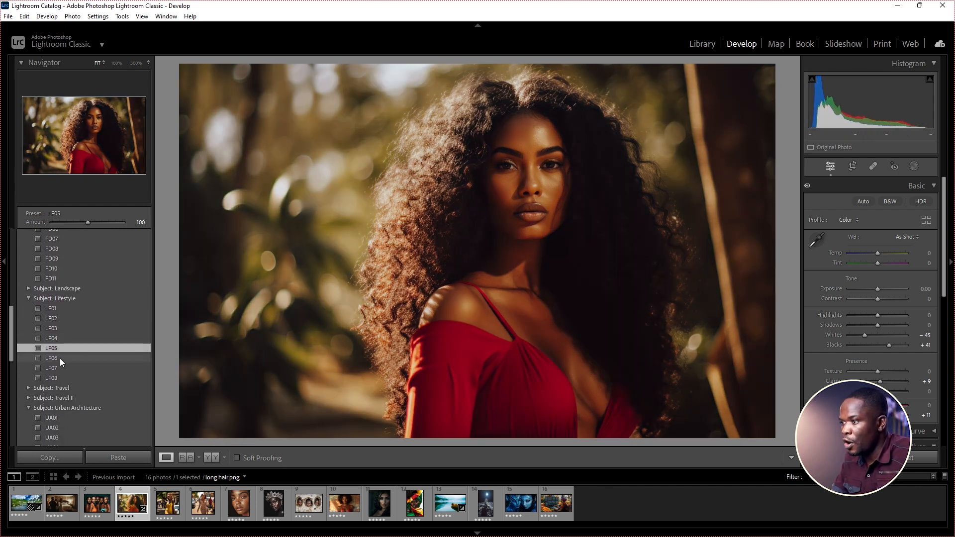
click(60, 359)
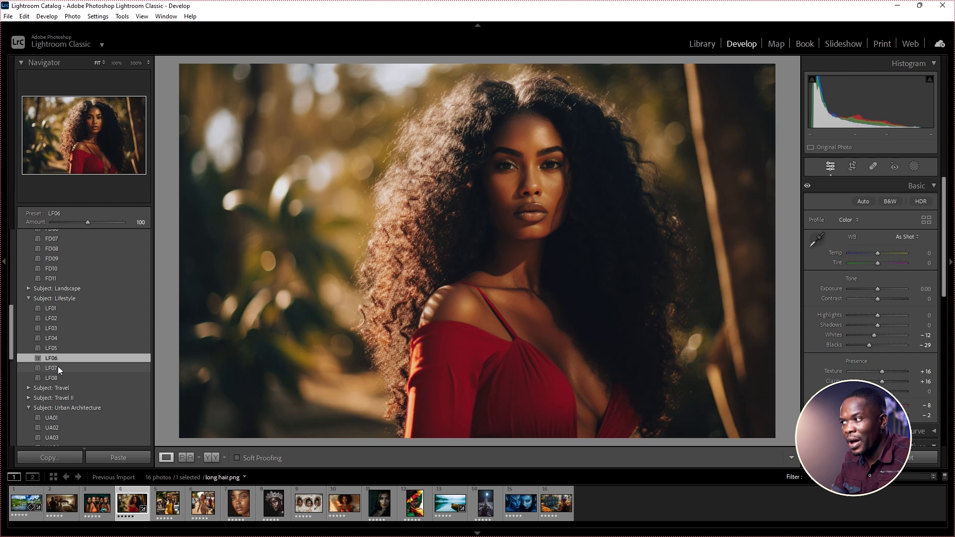
click(58, 367)
click(61, 377)
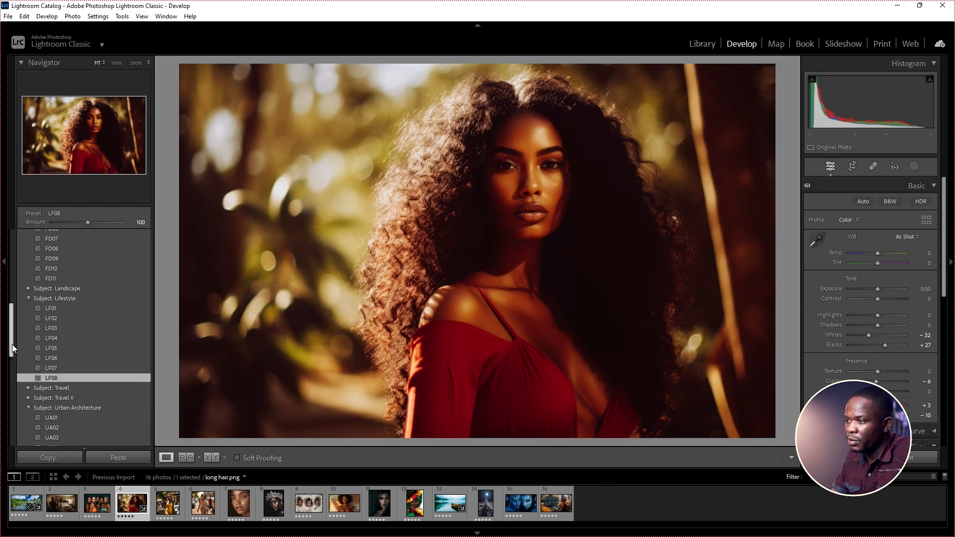
Step: Expand the B&W preset group and apply B&W Landscape to long hair.png
drag(12, 345, 23, 401)
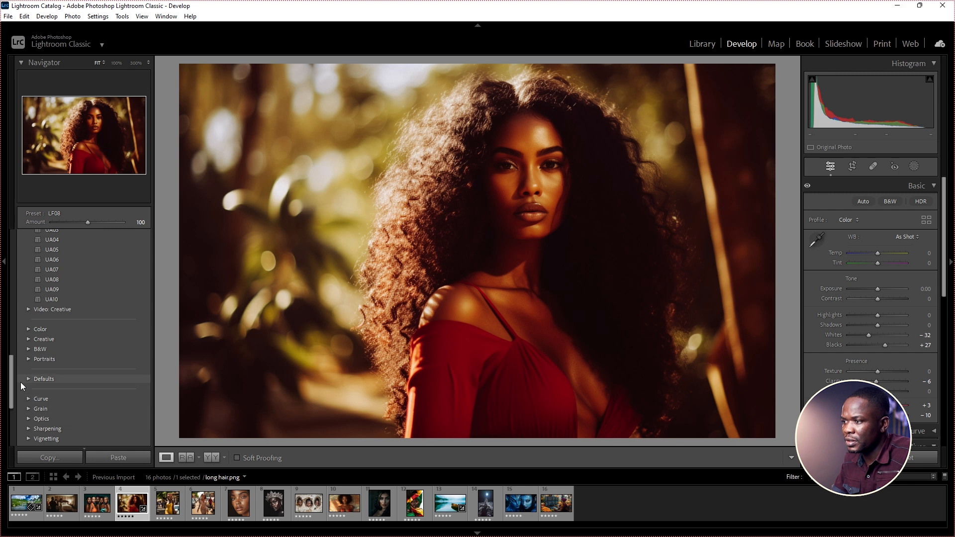
click(29, 348)
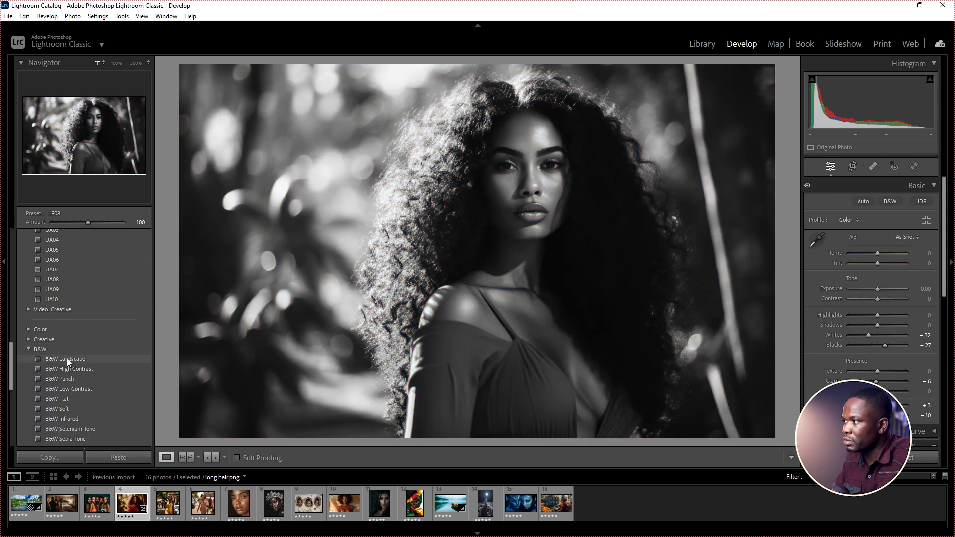
click(67, 359)
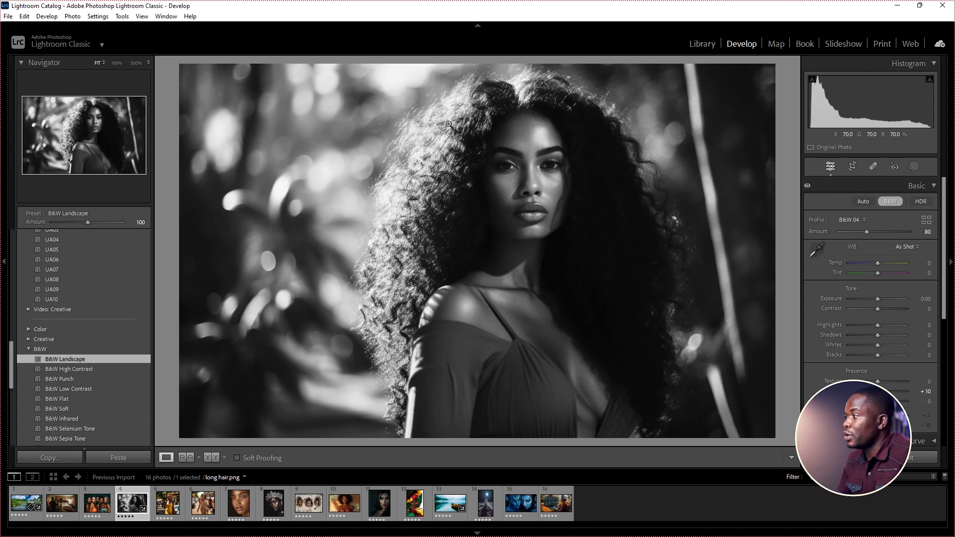
Step: Turn on Remove Chromatic Aberration and Enable Profile Corrections in the Lens Corrections for long hair.png
drag(947, 224, 929, 369)
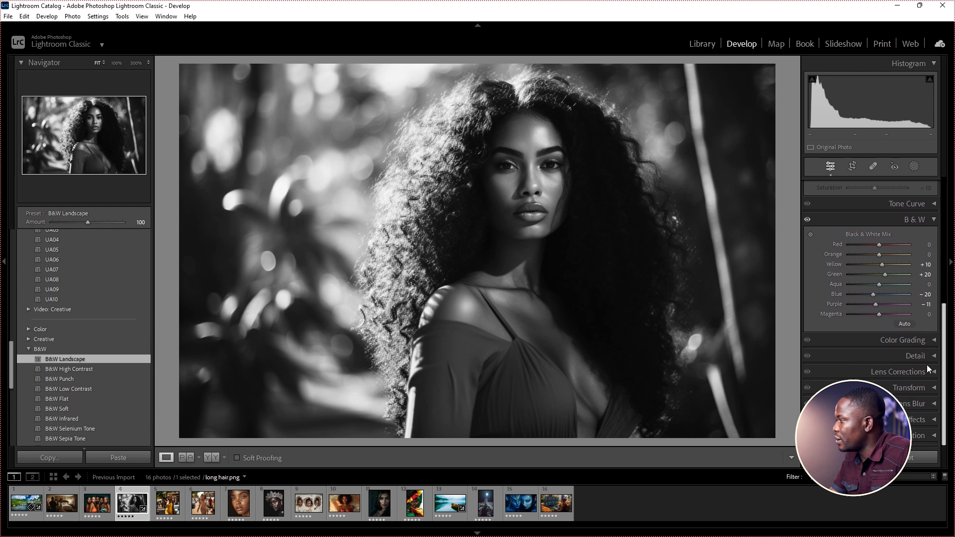
scroll(896, 298, up, 5)
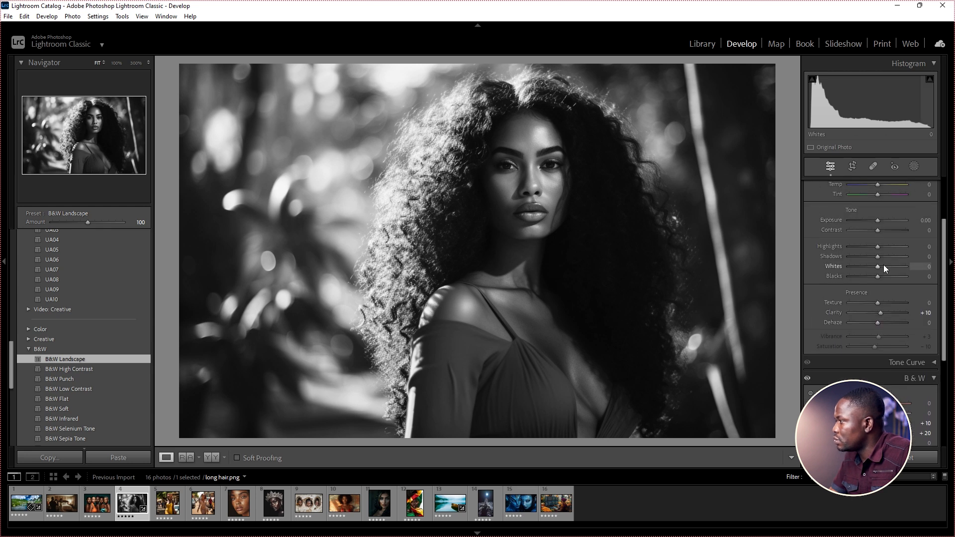
mouse_move(878, 247)
mouse_down()
mouse_move(859, 244)
mouse_move(911, 250)
mouse_move(896, 252)
mouse_up()
scroll(936, 382, down, 3)
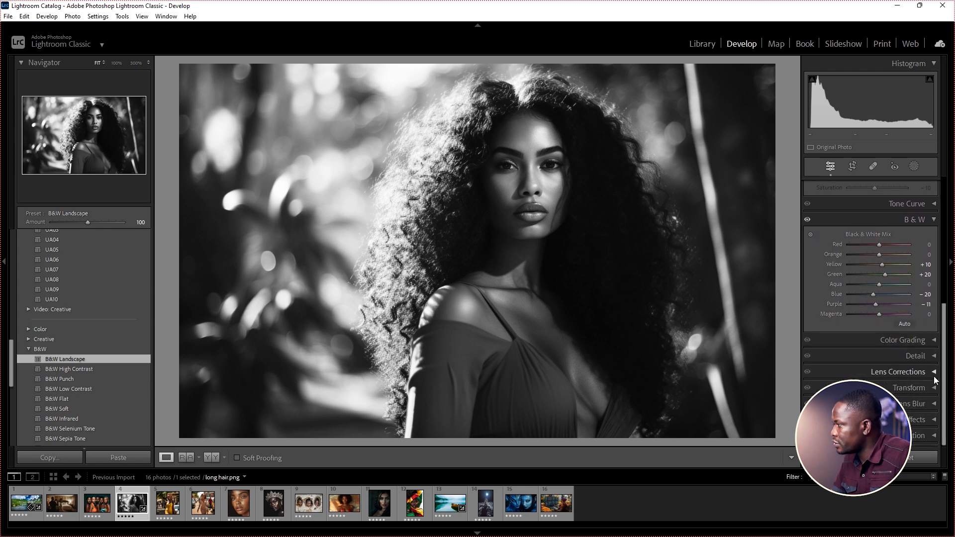
click(935, 373)
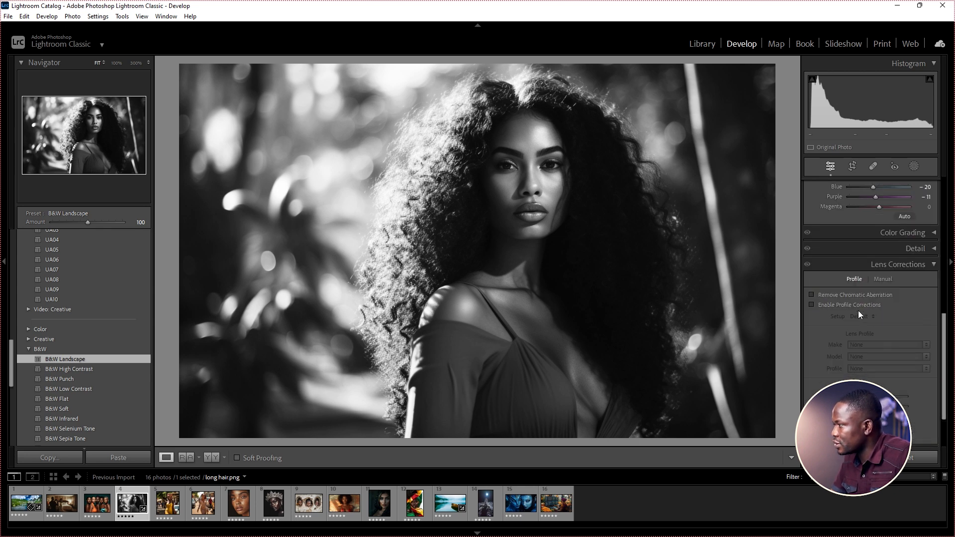
click(812, 305)
scroll(930, 388, down, 2)
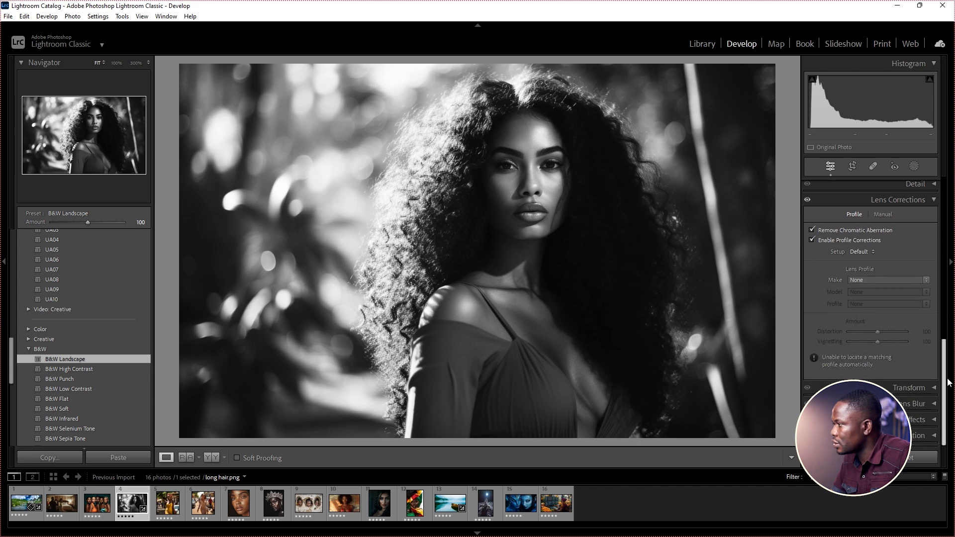
Step: Add film grain to the black-and-white portrait, trying amounts of 91 and 50 and settling on 38
click(933, 422)
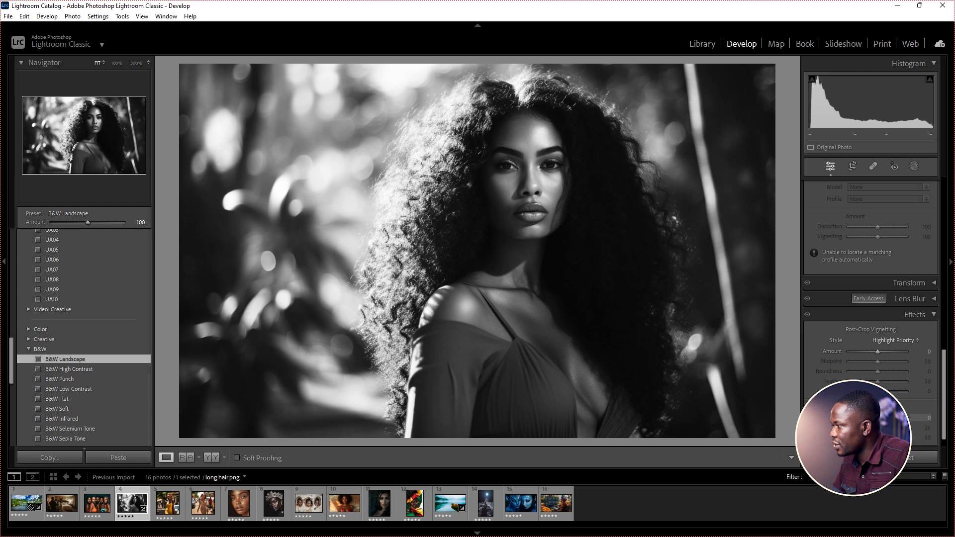
drag(854, 418, 913, 422)
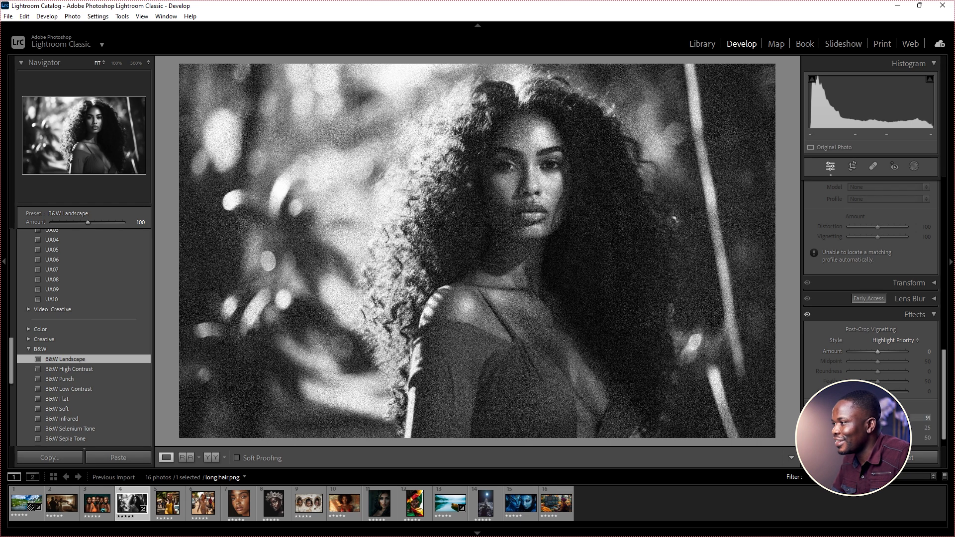
drag(859, 419, 895, 418)
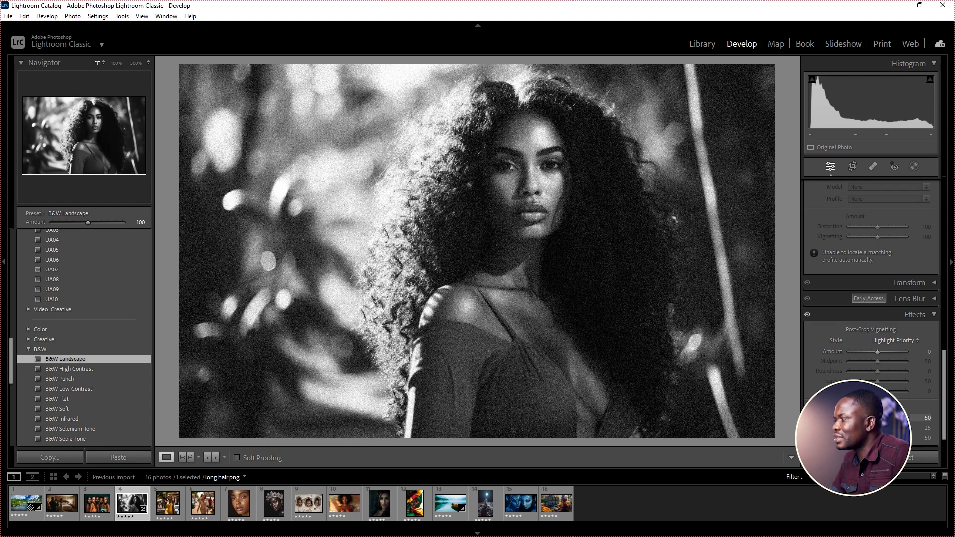
drag(874, 418, 871, 418)
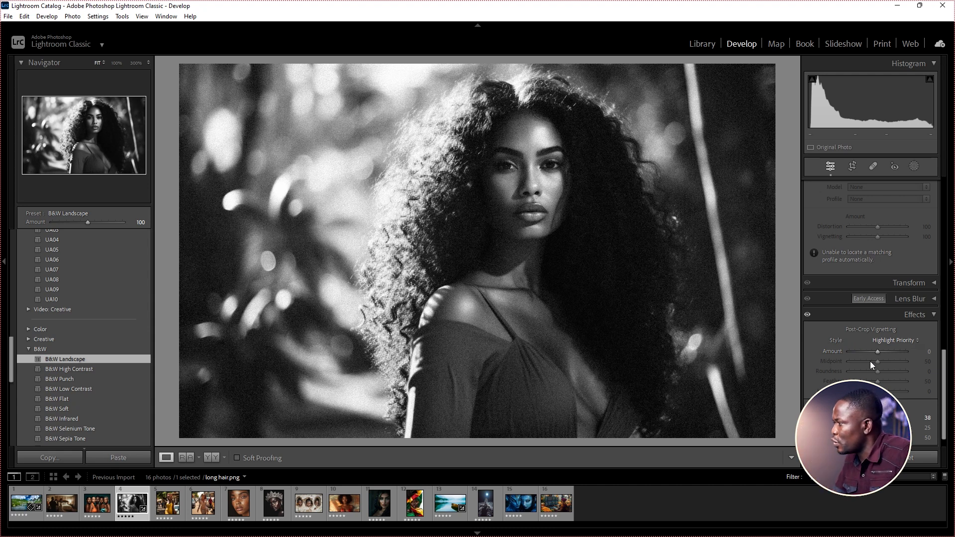
Step: Try post-crop vignetting amounts of -91 and +91 on the portrait, and settle on a mild dark vignette
drag(877, 351, 851, 353)
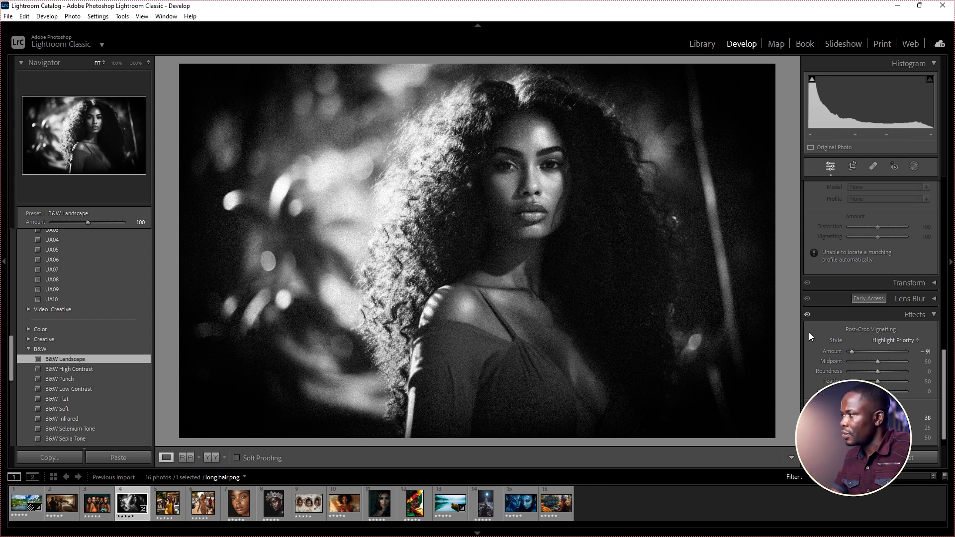
drag(852, 351, 904, 356)
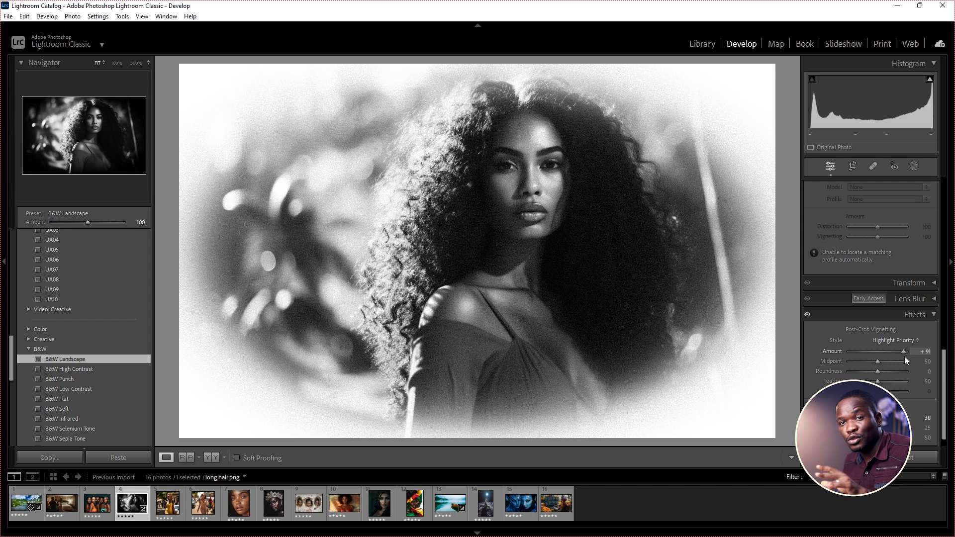
drag(905, 356, 871, 356)
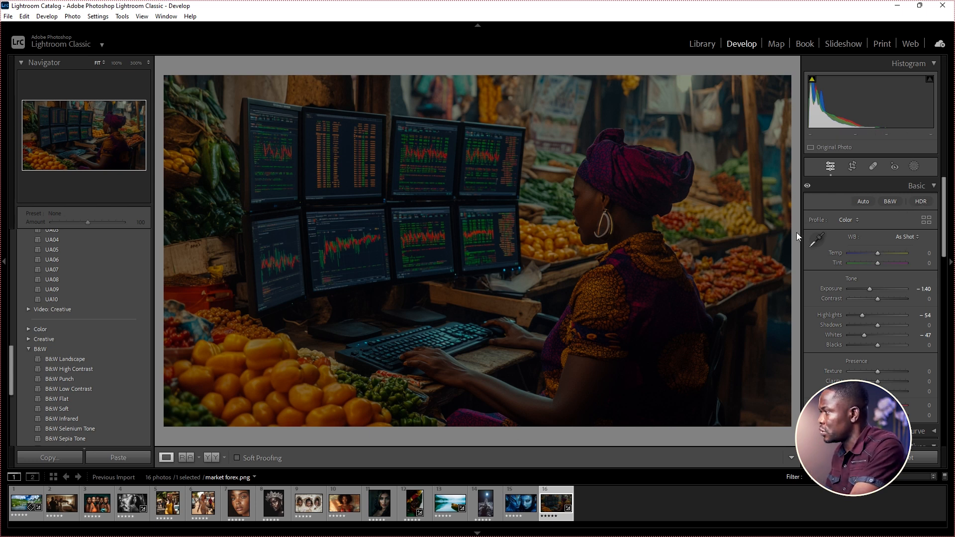
Step: Apply Auto tone to market forex.png and lower Highlights to -42 and Whites to -49
click(864, 201)
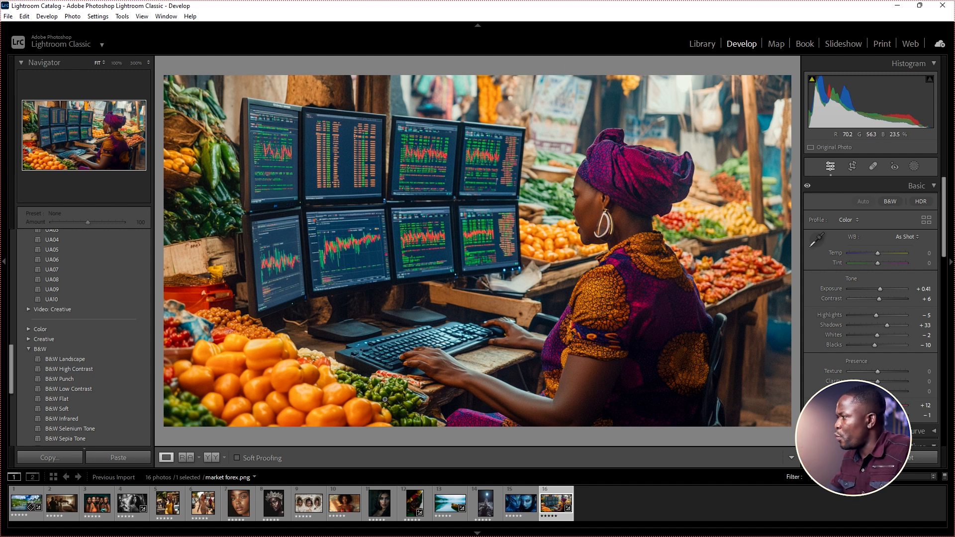
drag(878, 336, 867, 320)
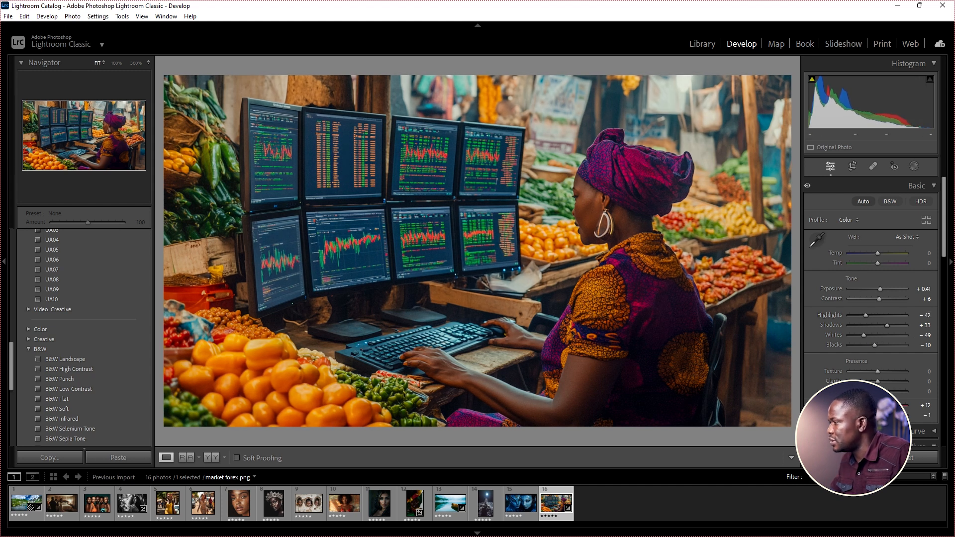
Step: Add a dark post-crop vignette with an amount of -33 to market forex.png
drag(944, 249, 939, 402)
scroll(891, 356, down, 3)
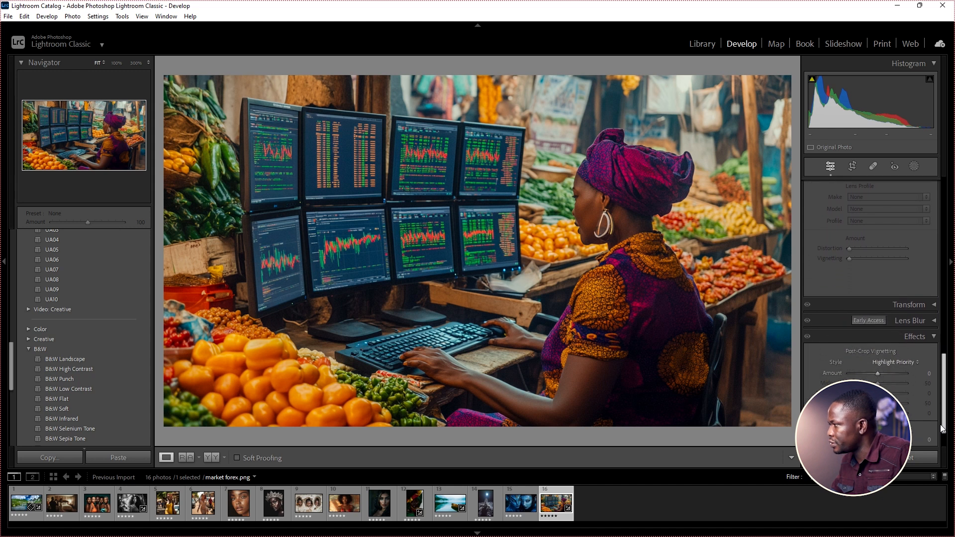
drag(879, 338, 870, 339)
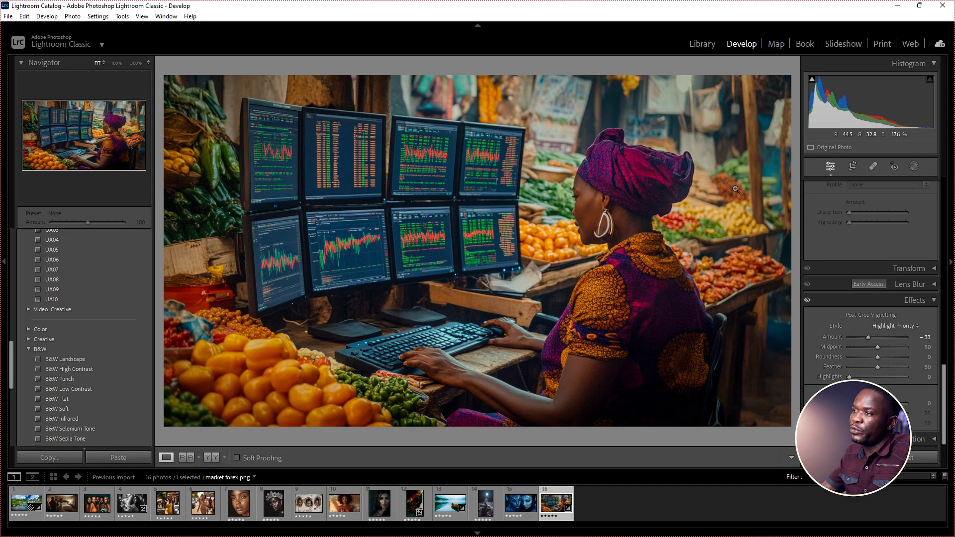
Step: Start exporting market forex.png to the same folder as the original photo, in a subfolder named edited
click(7, 16)
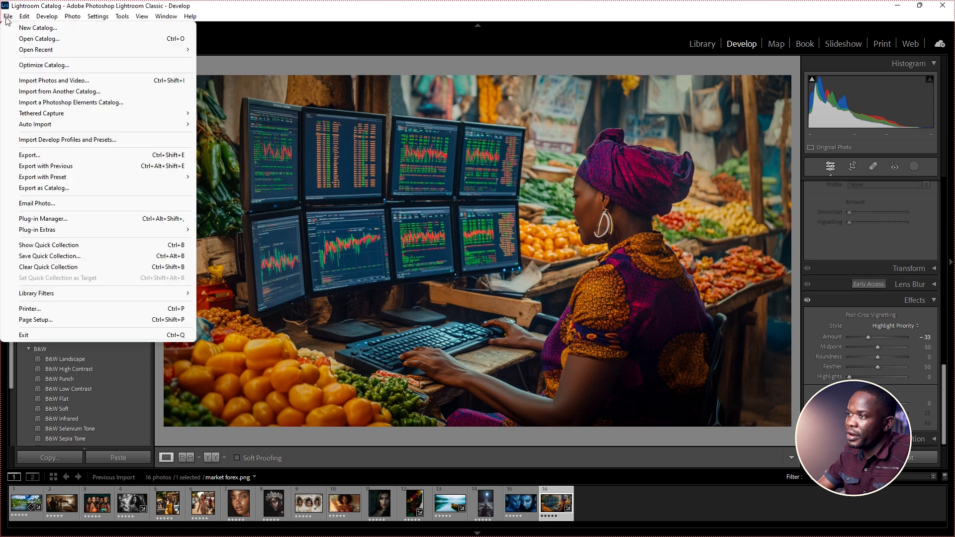
click(48, 155)
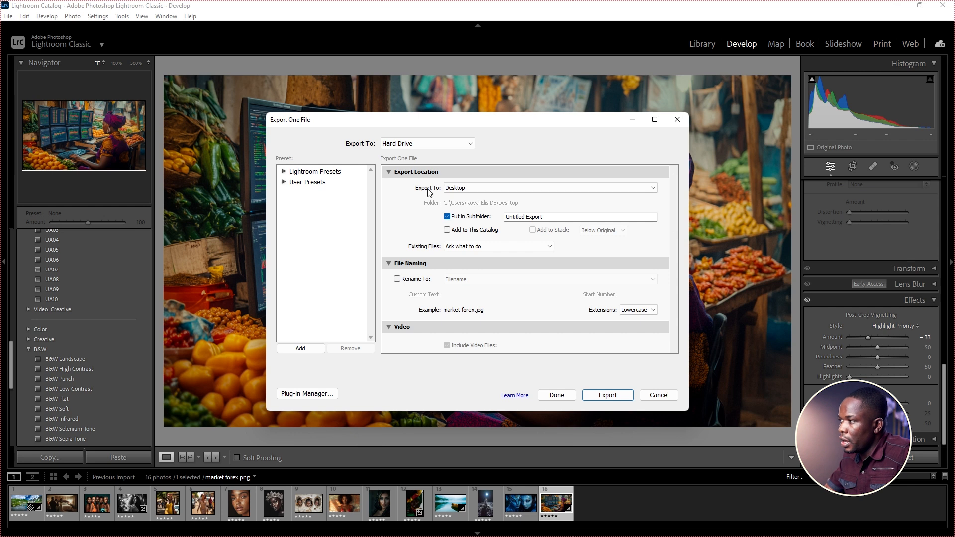
click(545, 191)
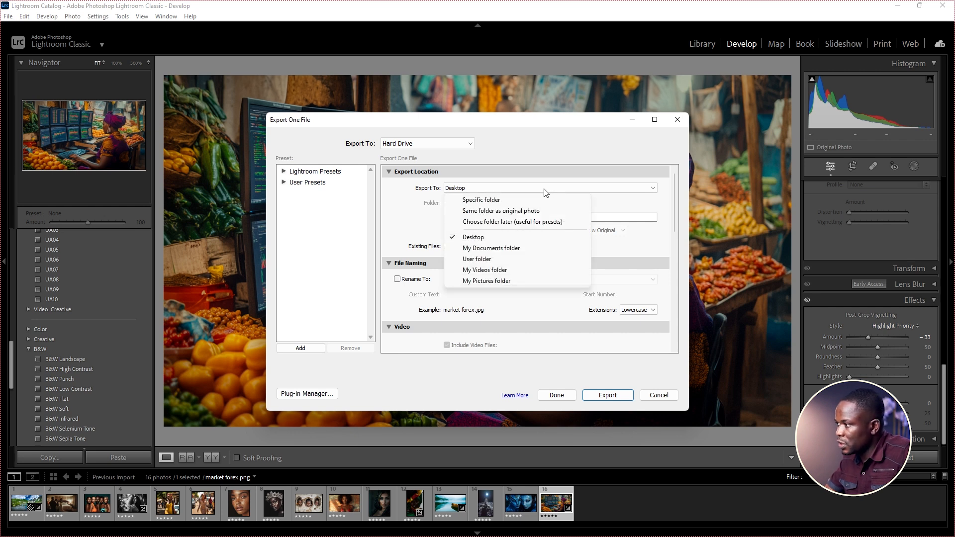
click(499, 211)
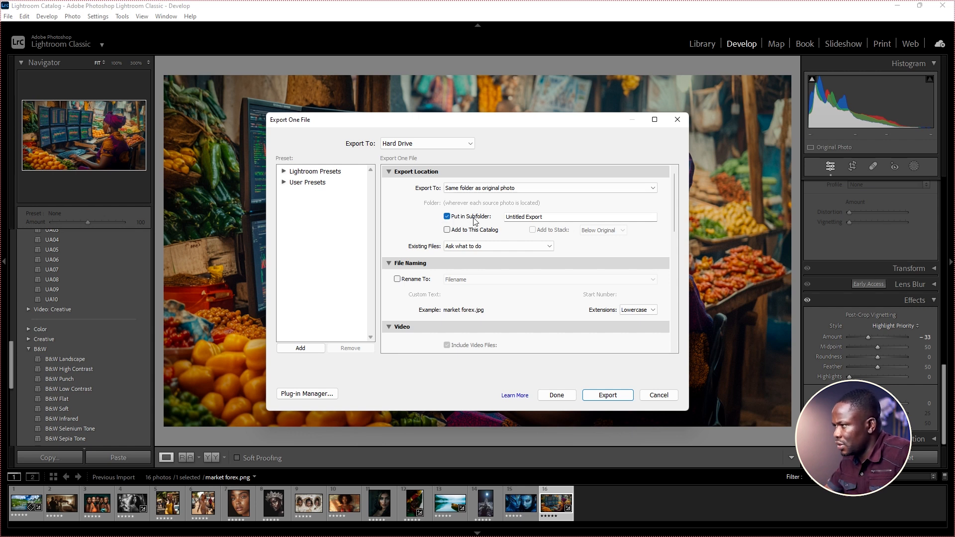
click(553, 217)
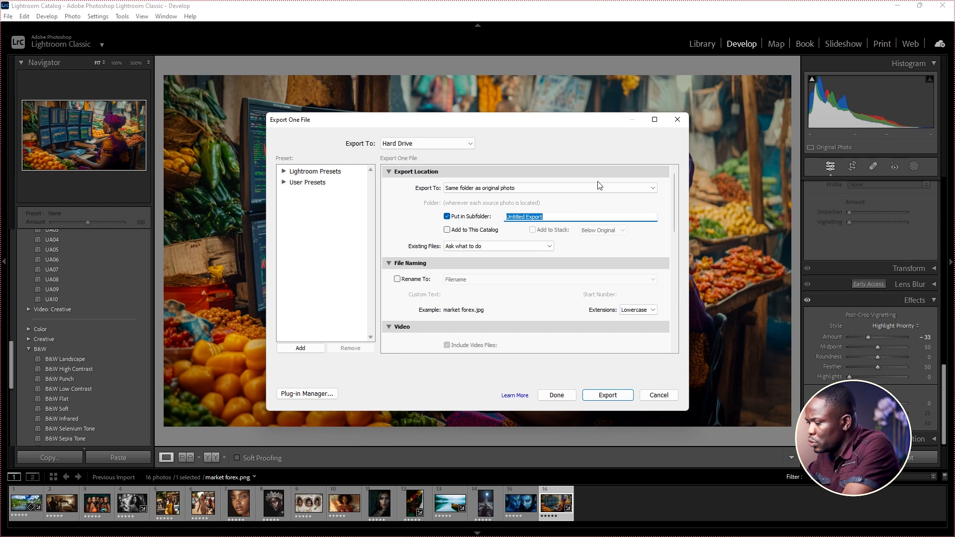
text(edited)
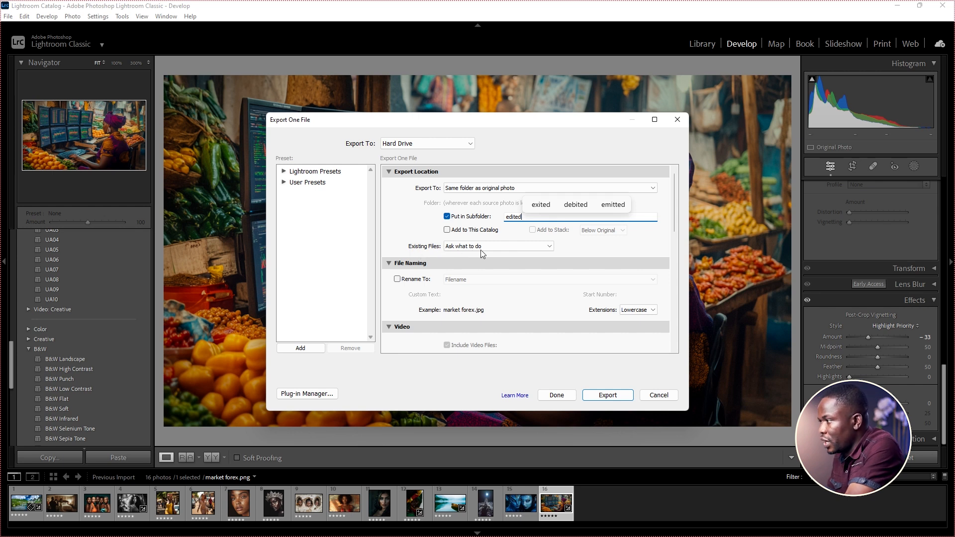
Step: Review the export options for handling existing files, keeping Ask what to do
click(549, 247)
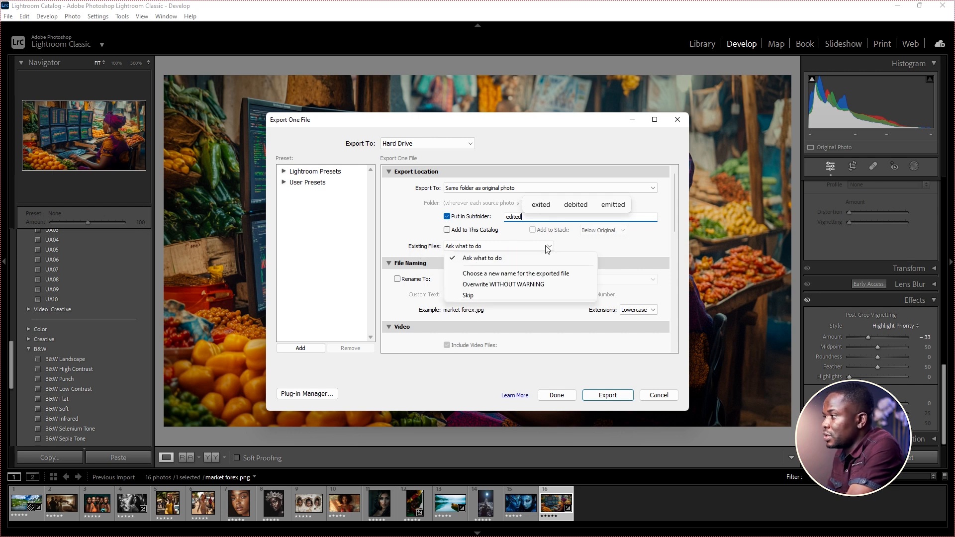
click(615, 249)
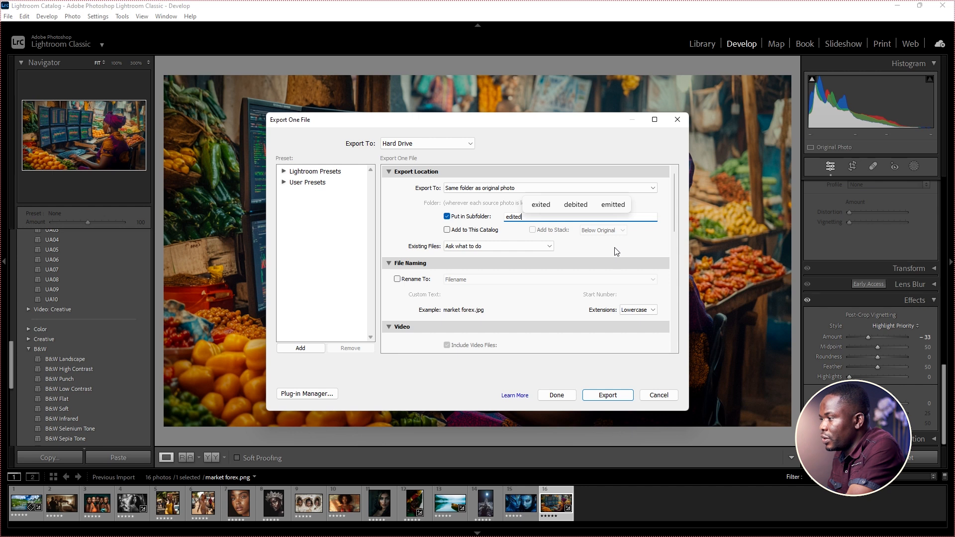
click(547, 250)
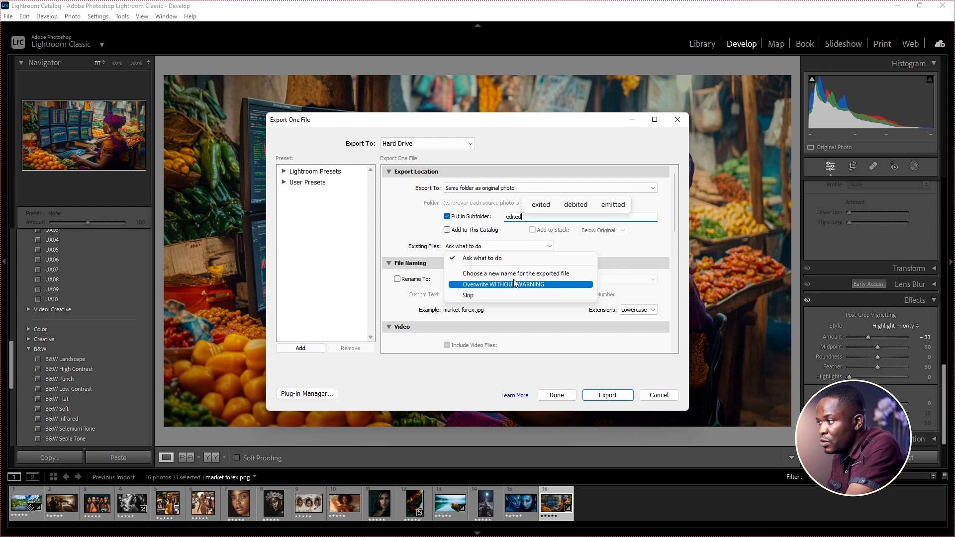
click(635, 253)
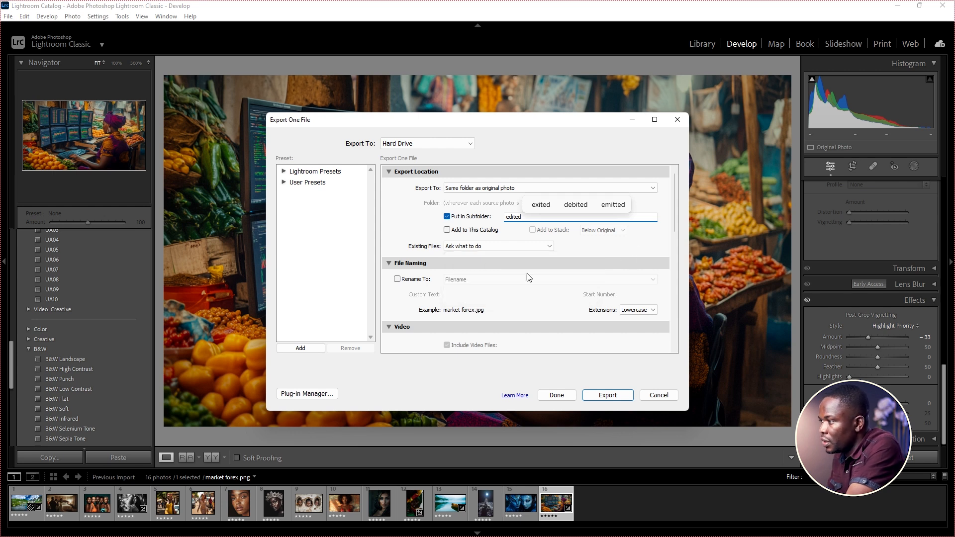
Step: Enable file renaming for the export and review the naming templates, keeping Filename
click(400, 282)
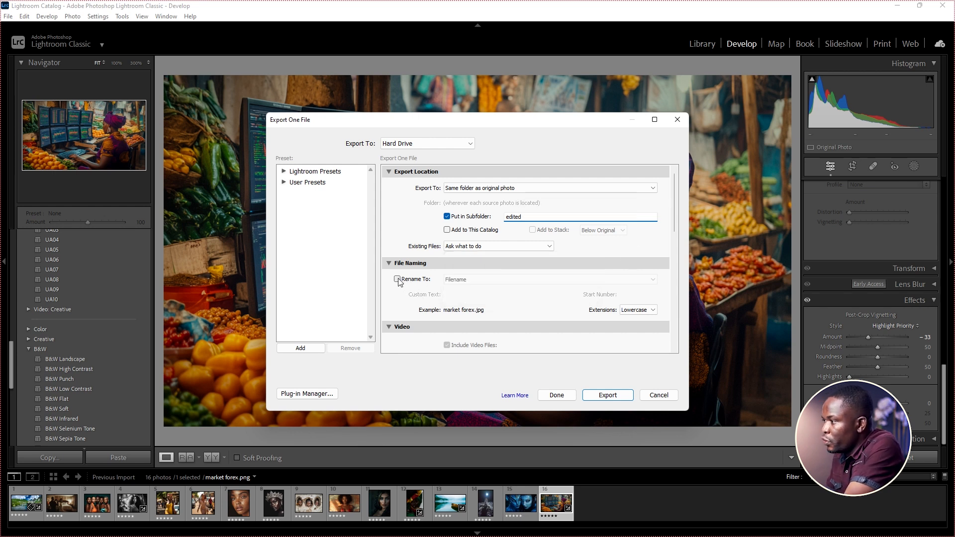
click(494, 283)
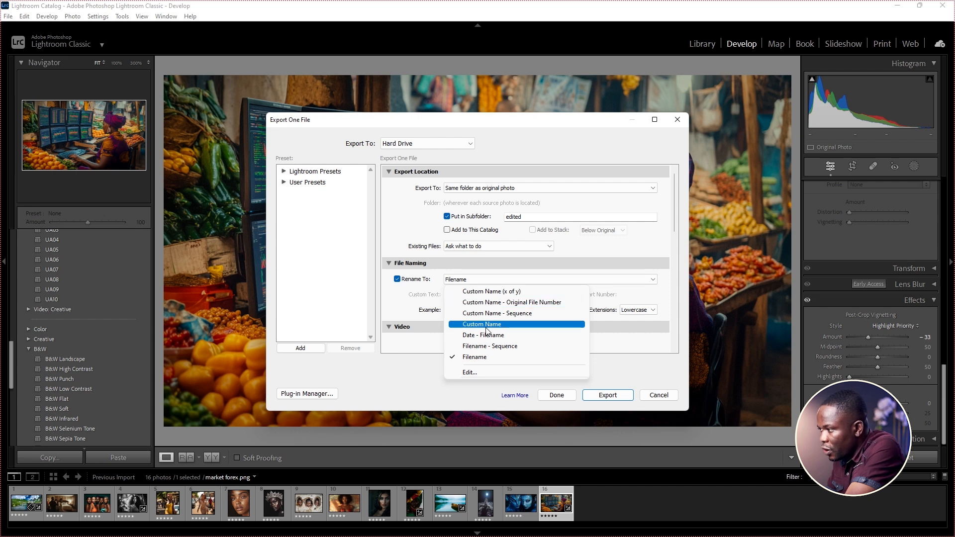
click(647, 244)
Step: Review the image formats available in the export's file settings, keeping JPEG
drag(673, 215, 677, 287)
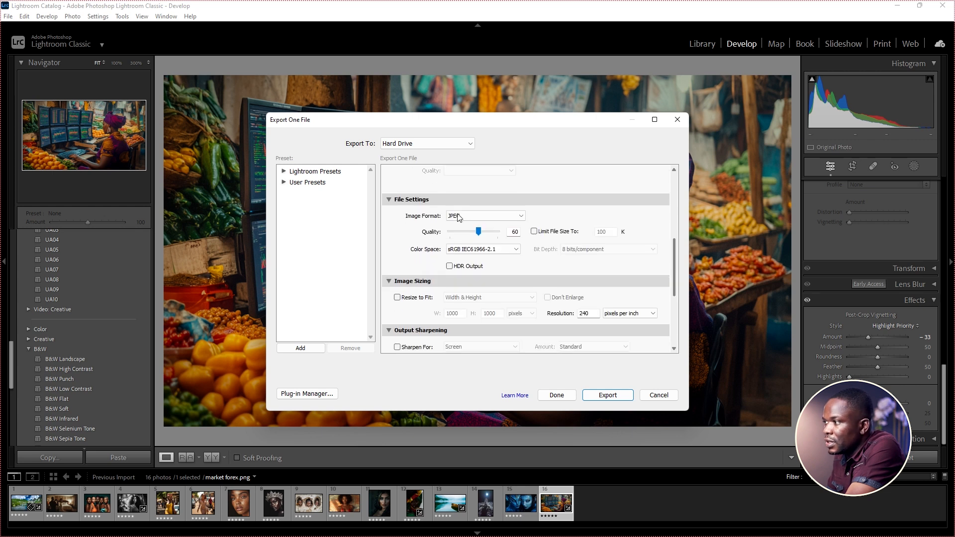
click(511, 217)
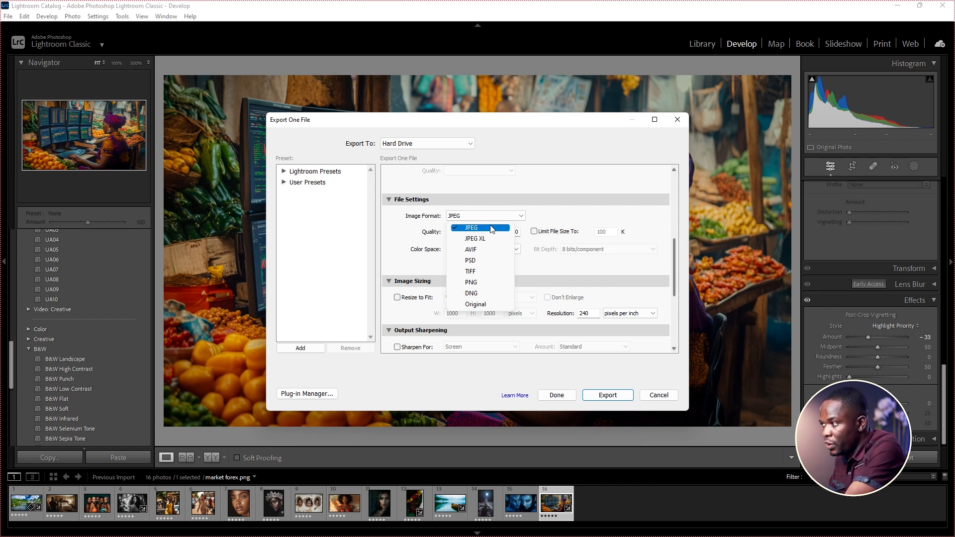
click(575, 217)
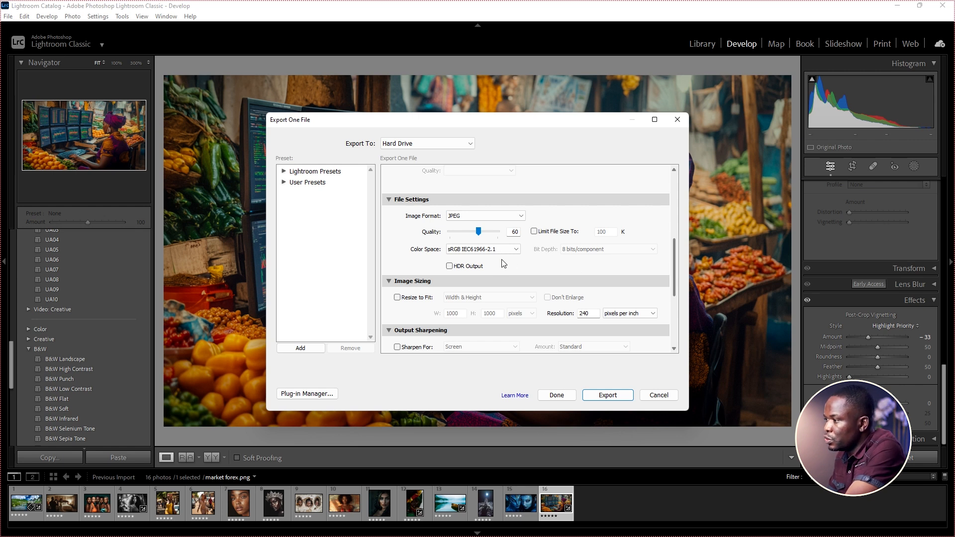
Step: Try an export resolution of 72 pixels per inch and restore it to 240
click(590, 315)
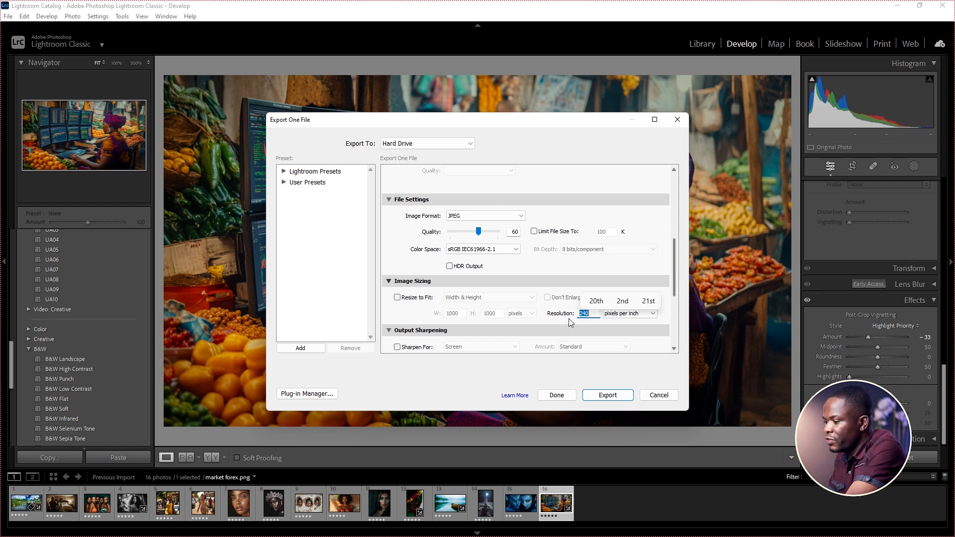
text(72)
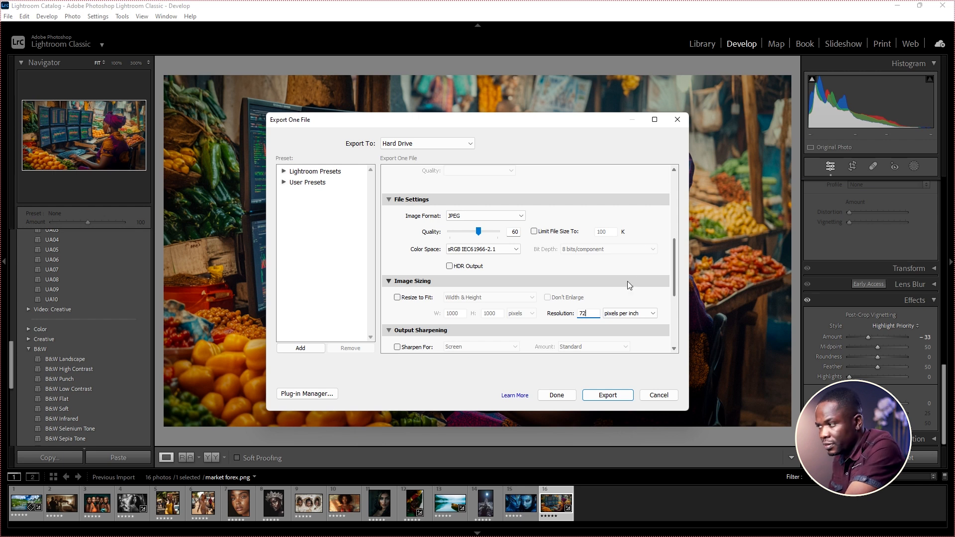
text(240)
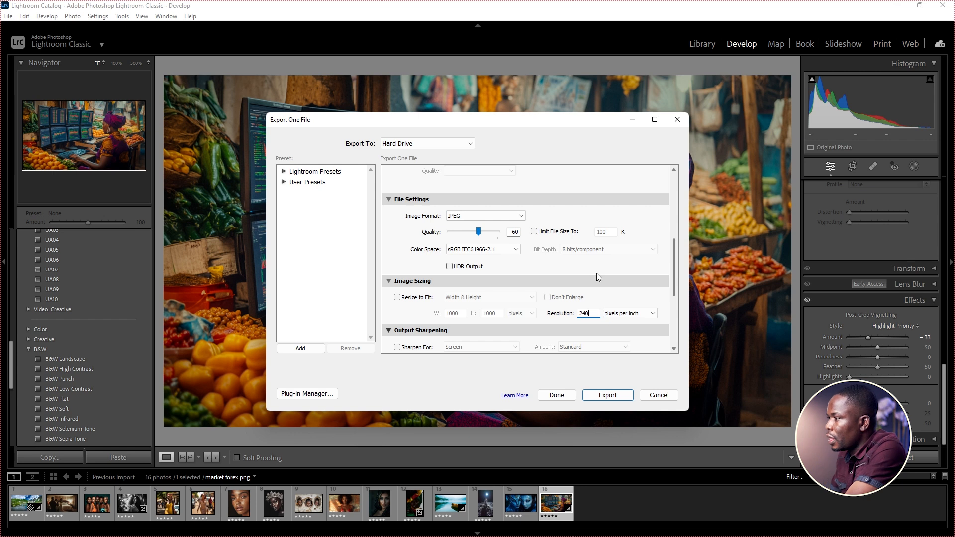
Step: Turn on output sharpening for Screen and review the amount options, keeping Standard
drag(675, 270, 674, 308)
click(397, 226)
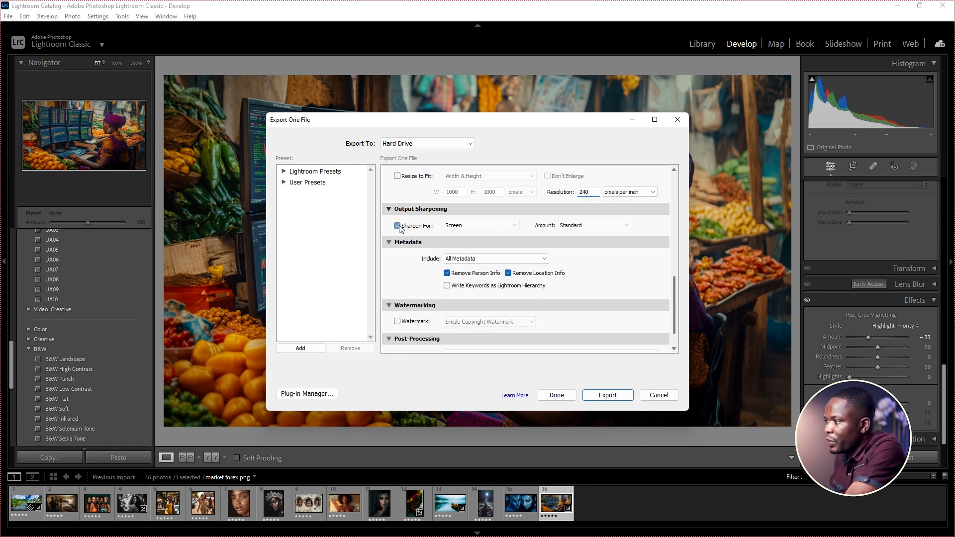
click(619, 228)
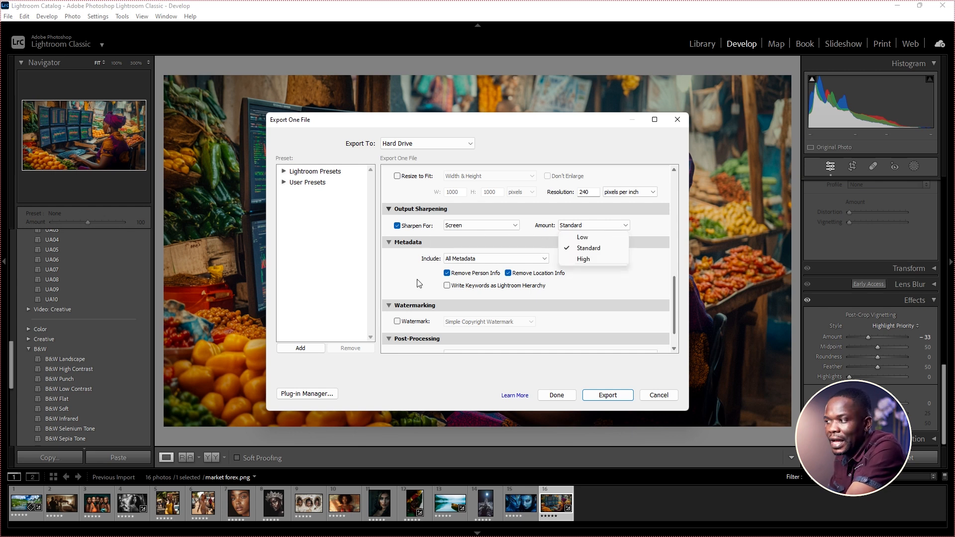
Step: Review which metadata can be included in the export, keeping All Metadata
drag(675, 286, 675, 288)
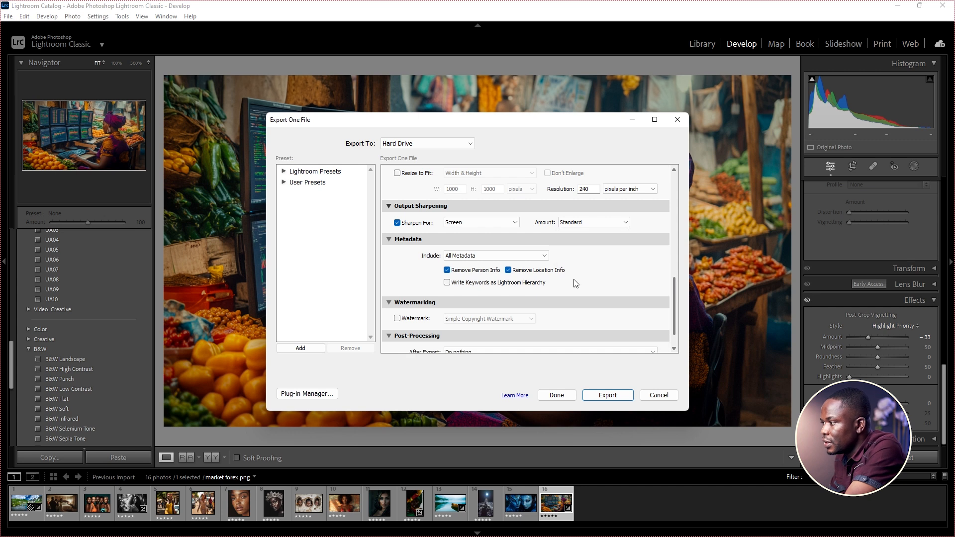
click(544, 259)
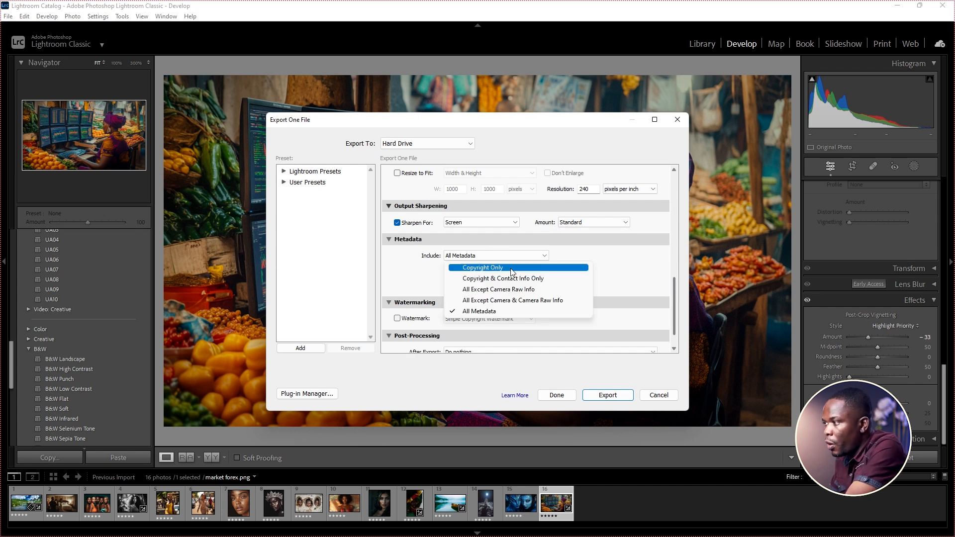
click(626, 264)
Step: Review the post-processing actions, keep Do nothing after export, and export market forex.png
drag(675, 285, 680, 317)
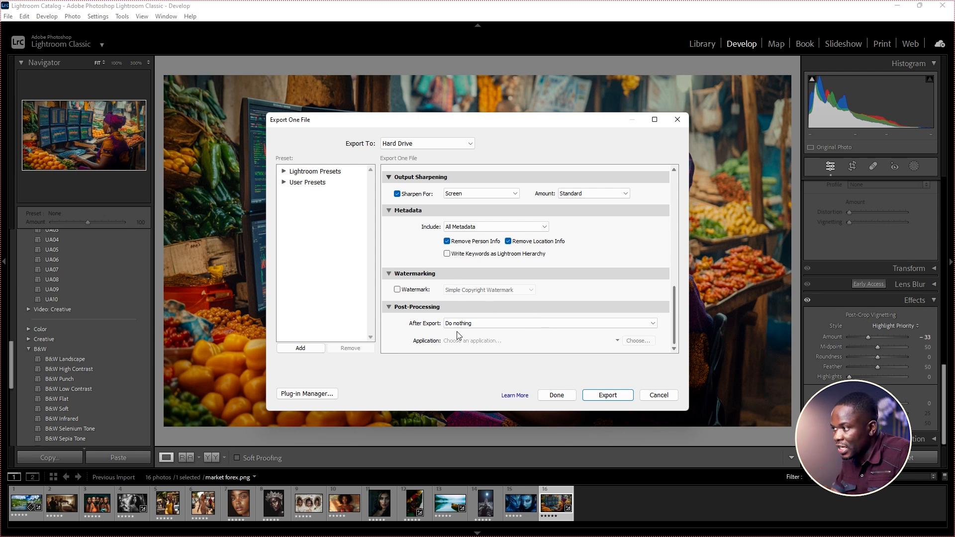
click(655, 327)
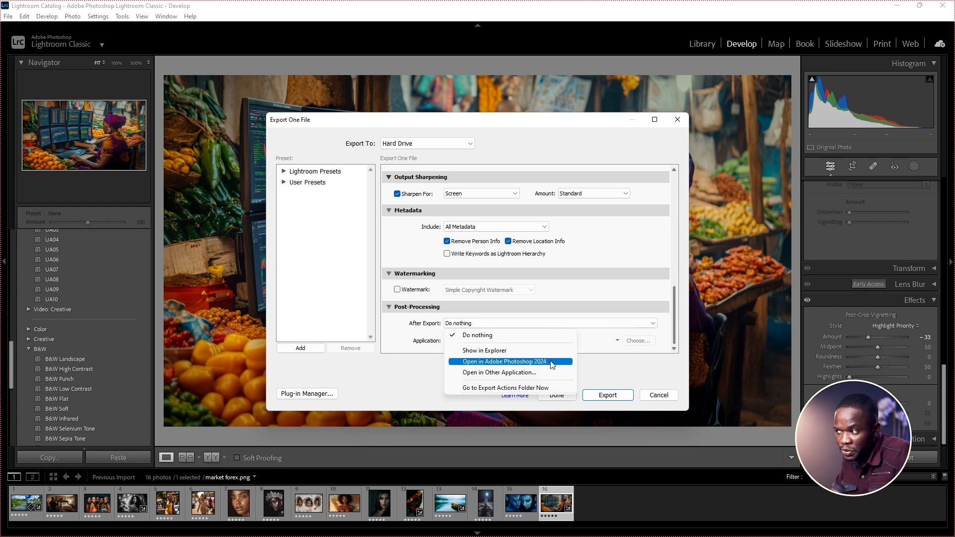
click(398, 353)
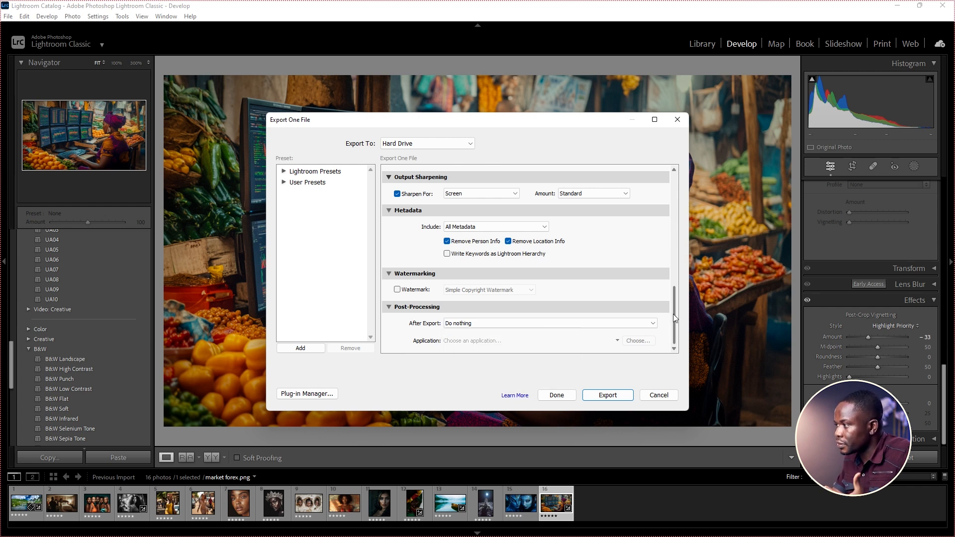
click(595, 325)
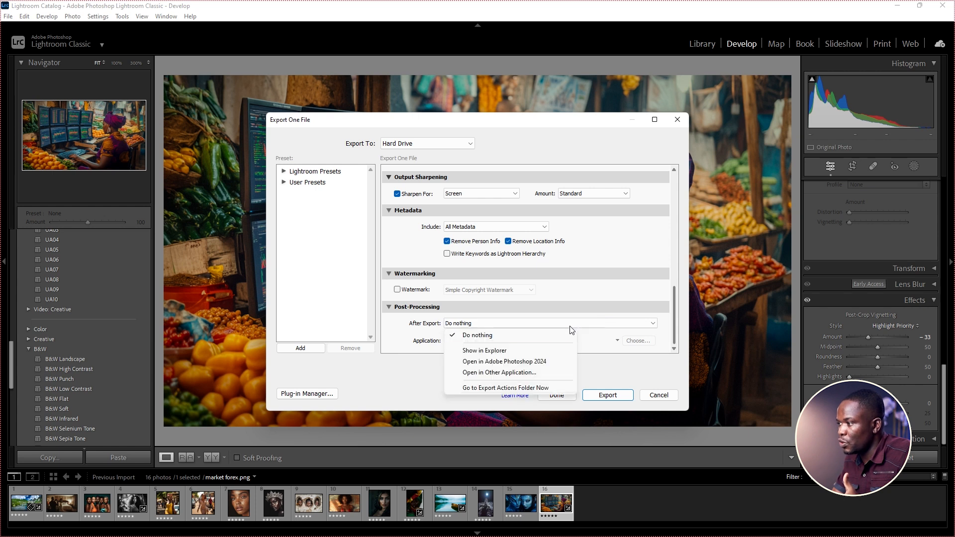
click(509, 336)
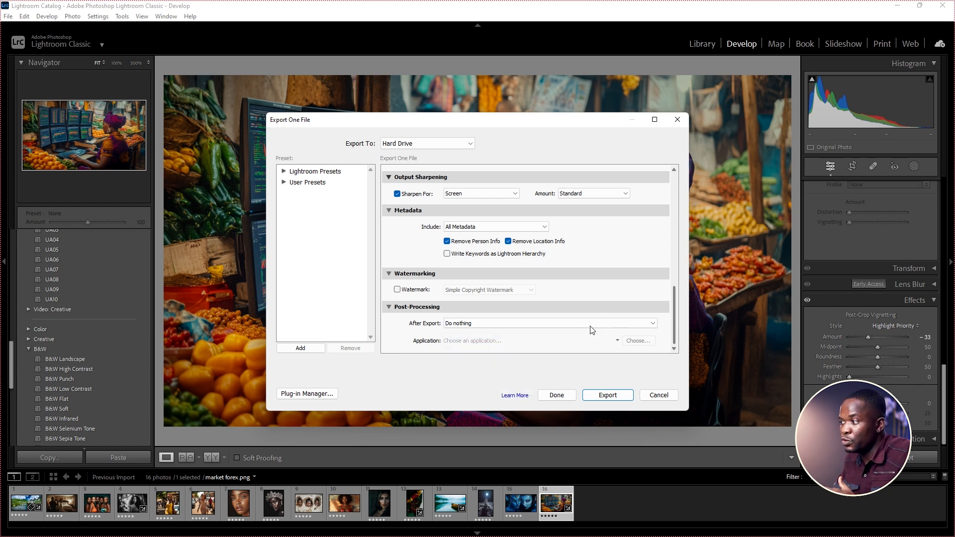
click(608, 396)
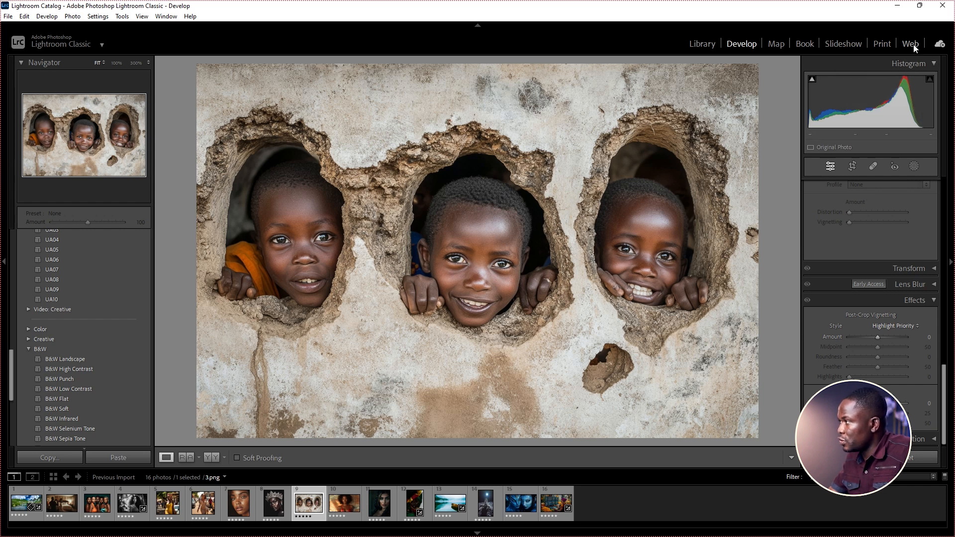
Step: Crop 3.png to a portrait frame around the middle child and apply the crop
click(852, 167)
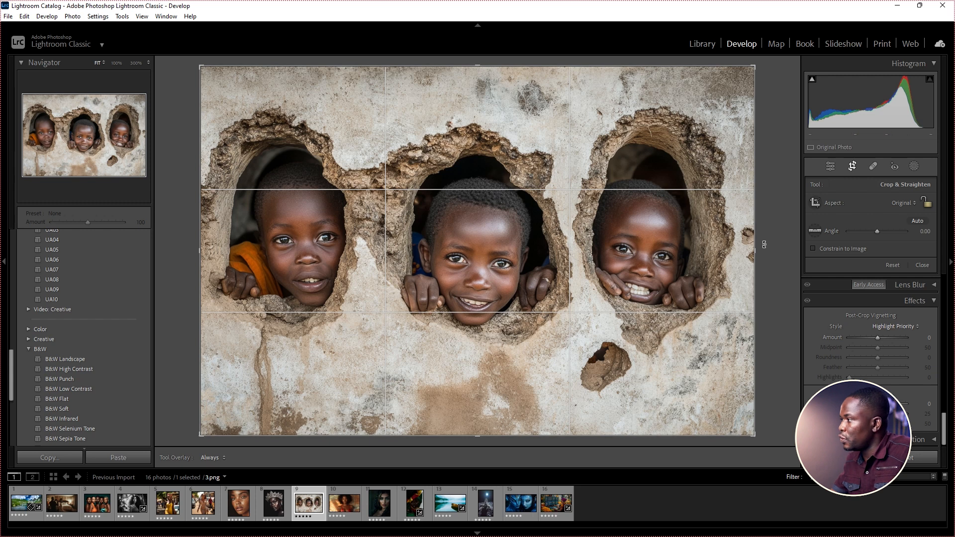
drag(754, 252, 667, 263)
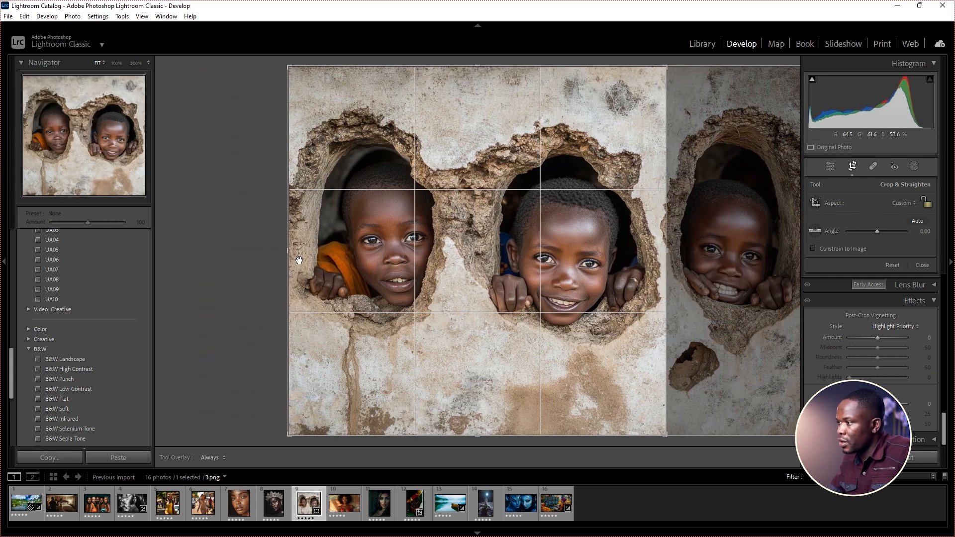
drag(288, 252, 371, 251)
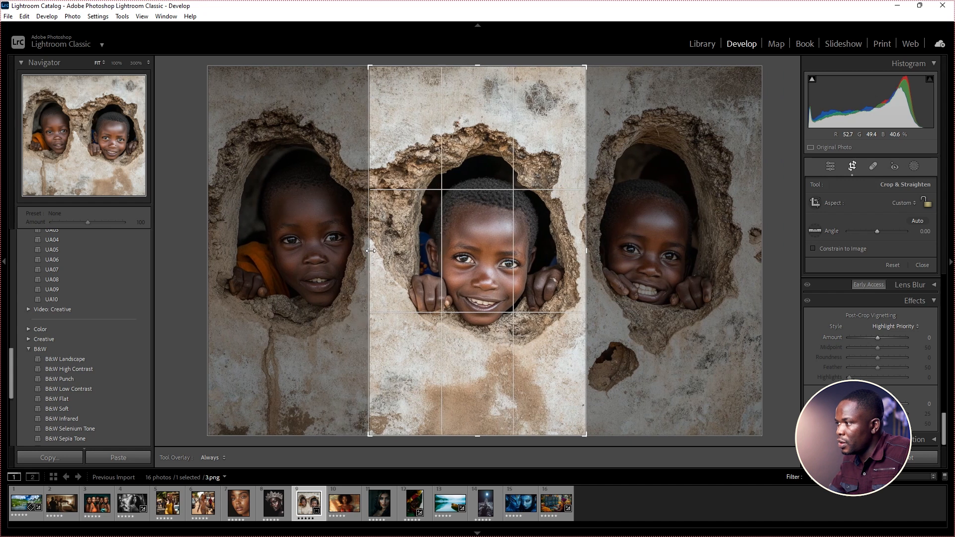
drag(483, 78, 483, 95)
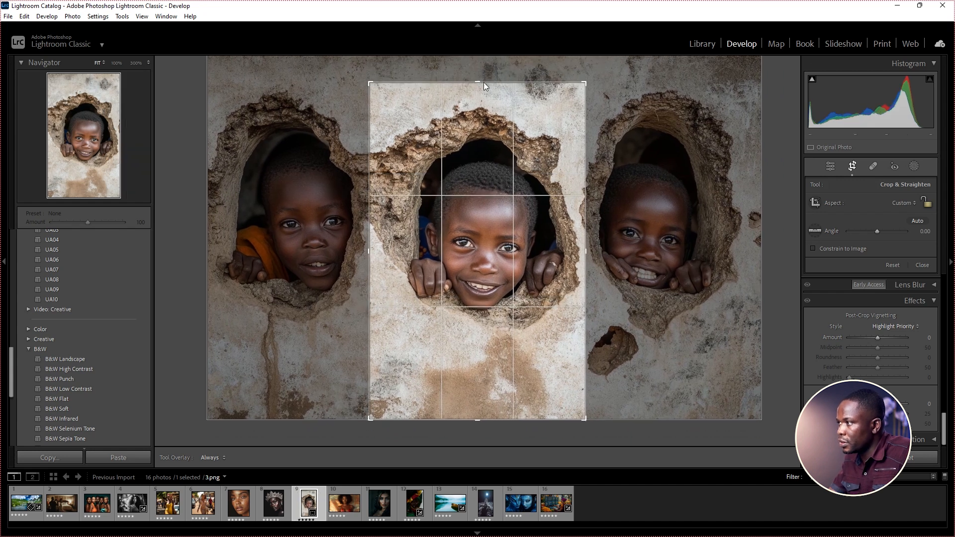
drag(478, 420, 492, 349)
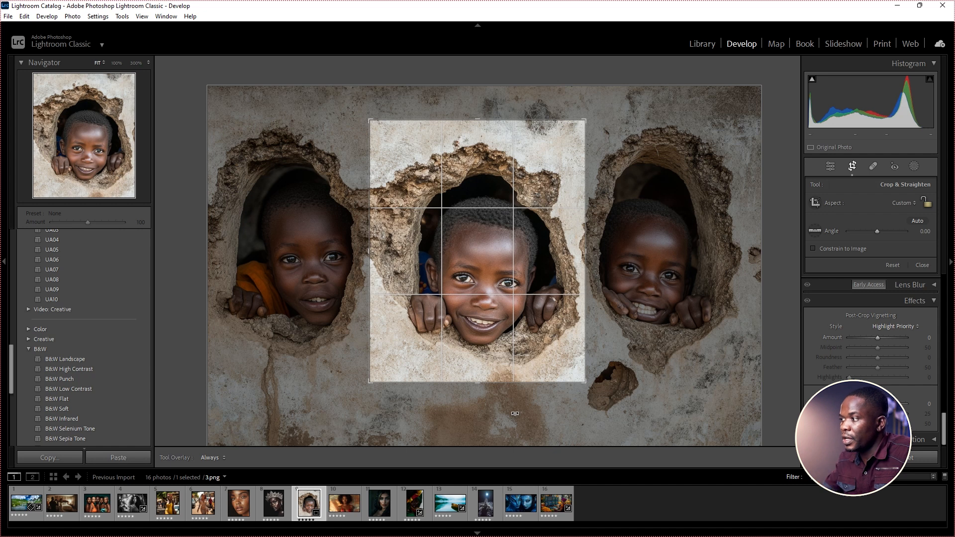
key(Return)
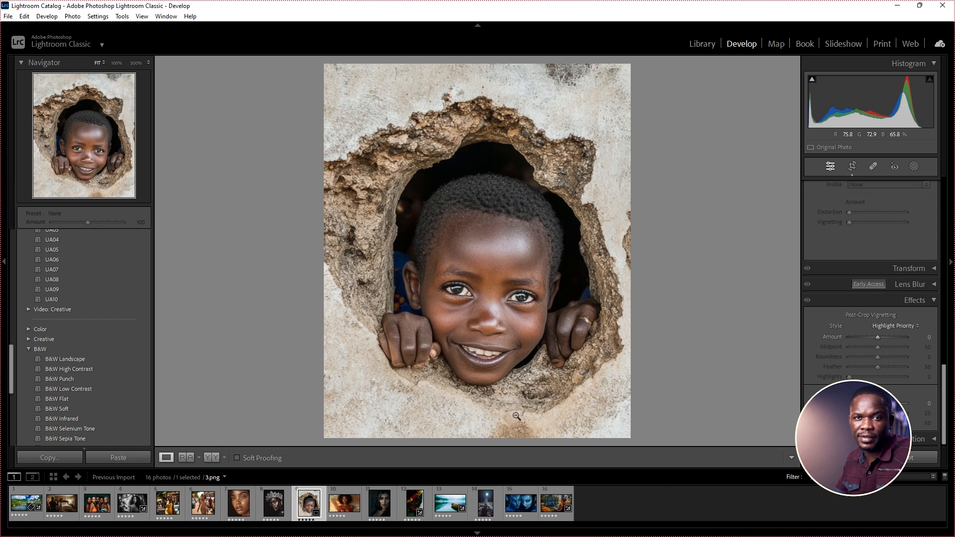
Step: Reopen the crop of 3.png and enlarge it on all four sides to bring the outer two children back in
click(853, 167)
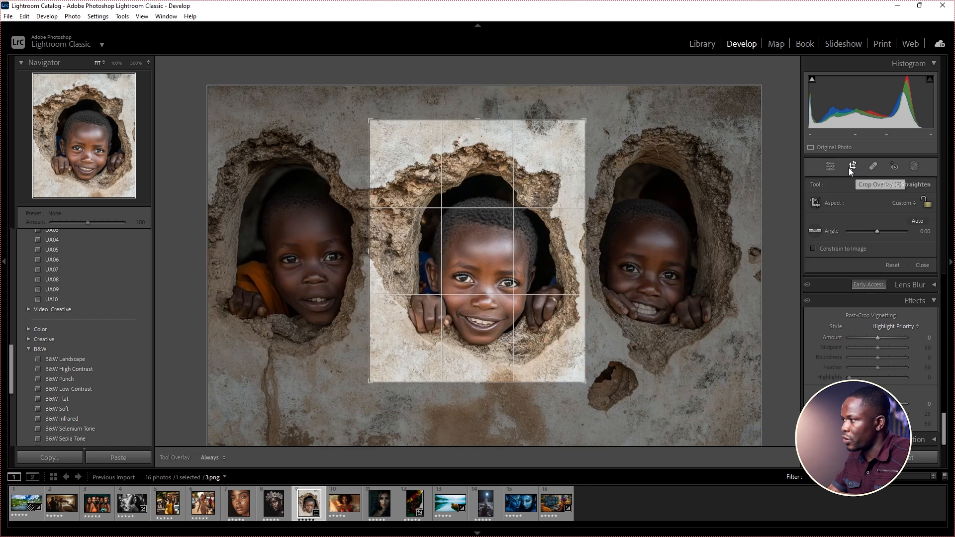
drag(586, 255, 655, 254)
drag(296, 253, 219, 253)
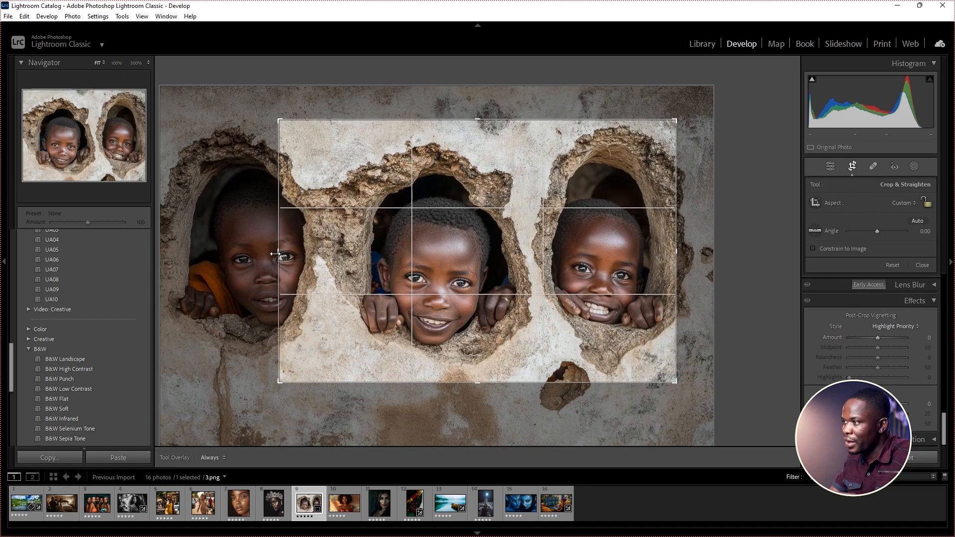
drag(479, 120, 478, 112)
drag(476, 389, 478, 405)
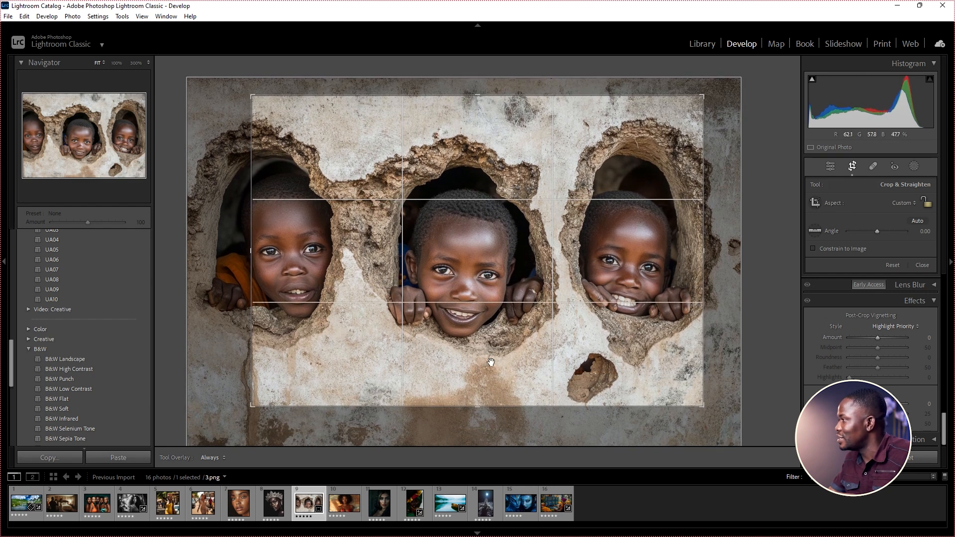
Step: Rotate the photo to an angle of about -8.55, and straighten it to about -1.16 along a line across the outer children's faces
drag(740, 269, 751, 219)
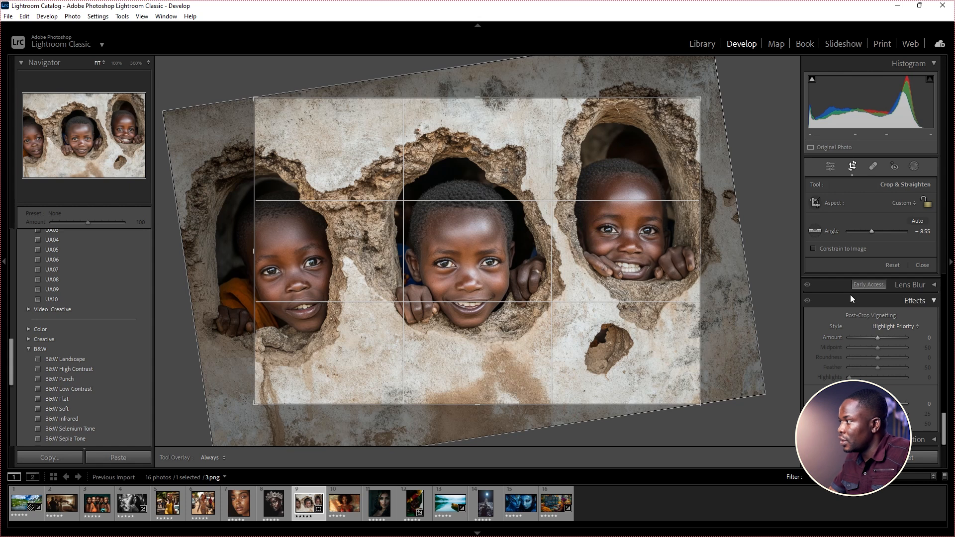
click(815, 231)
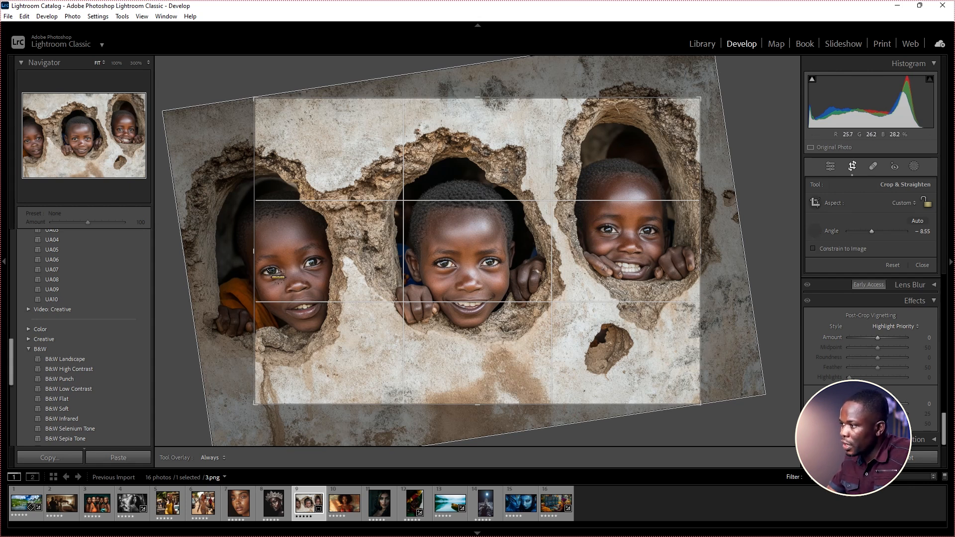
mouse_move(266, 271)
mouse_down()
mouse_move(560, 242)
mouse_move(675, 218)
mouse_up()
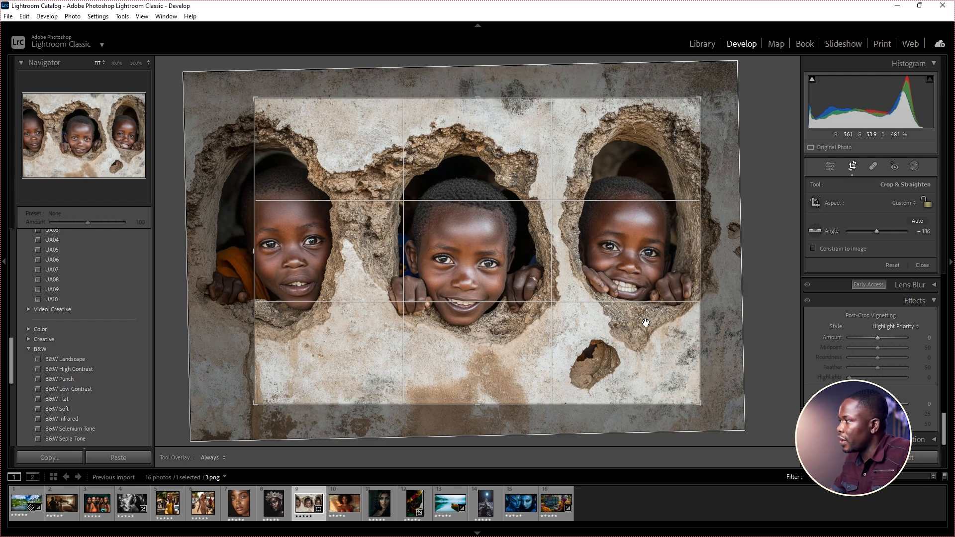
Step: Set the crop's aspect ratio to 1 x 1, and view the custom aspect ratio entry without changing it
click(904, 202)
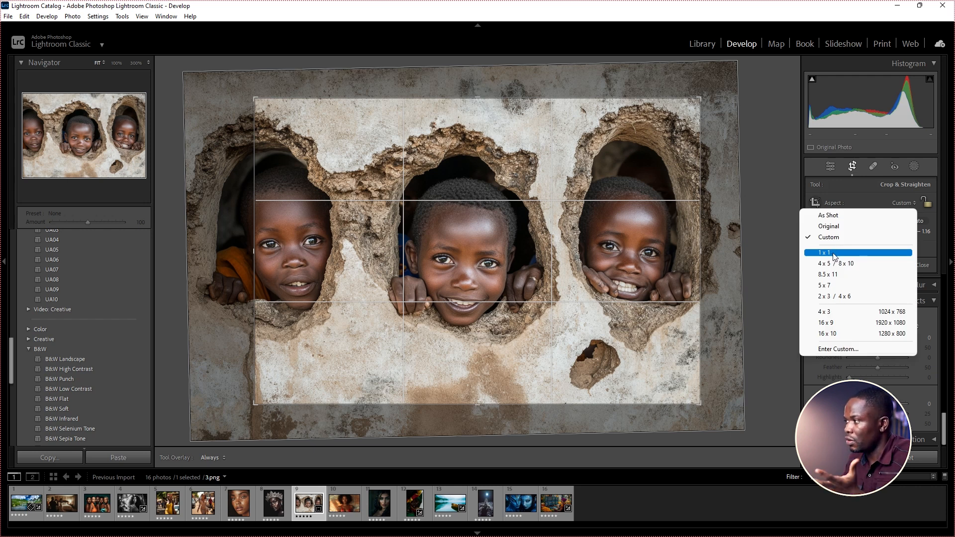
click(835, 255)
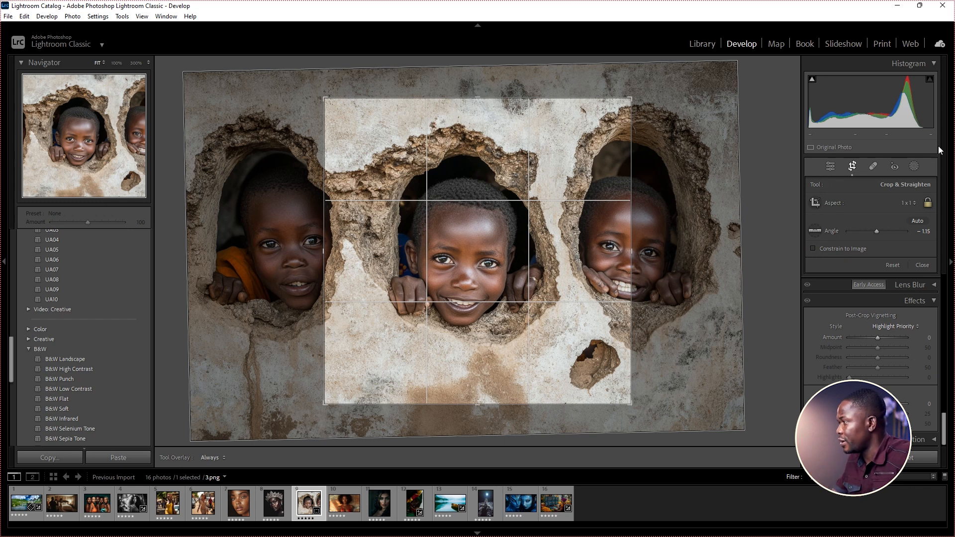
click(913, 204)
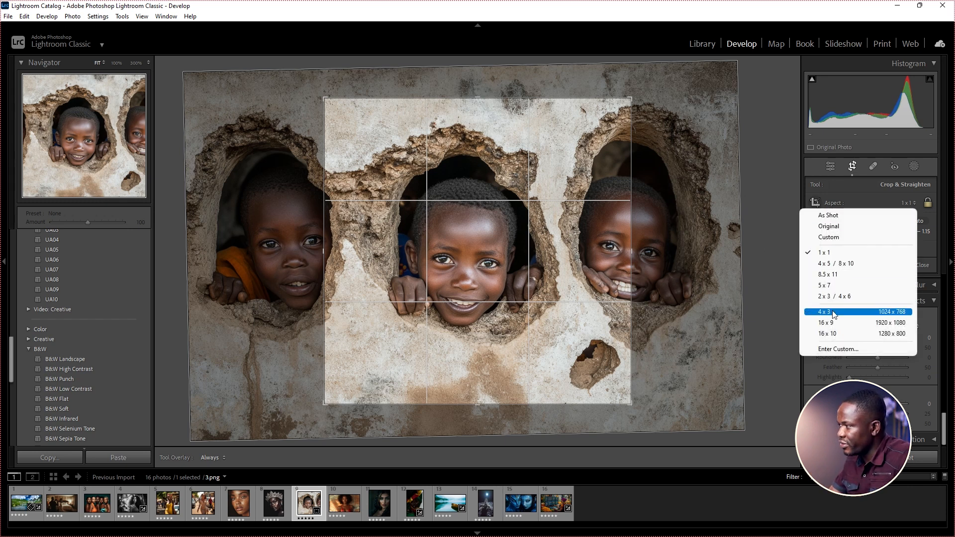
click(849, 351)
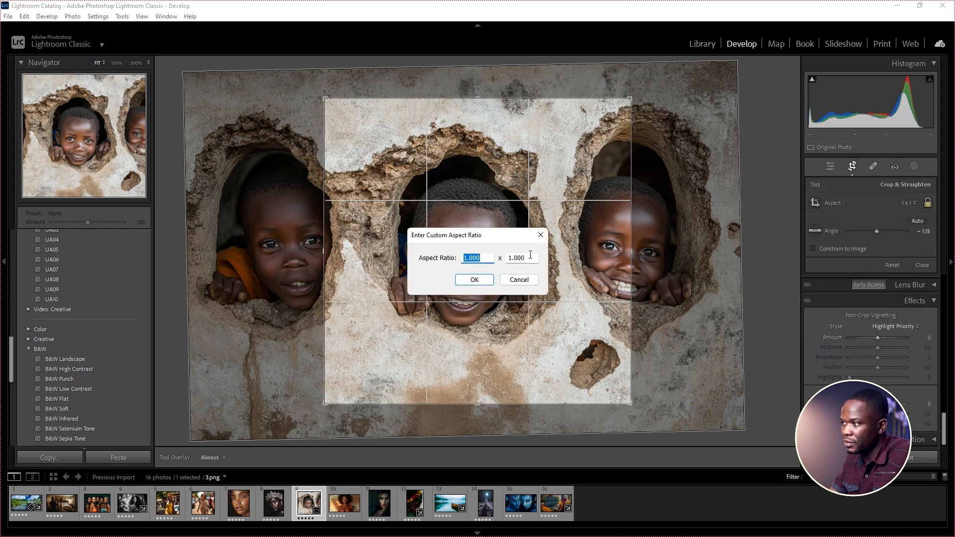
click(541, 236)
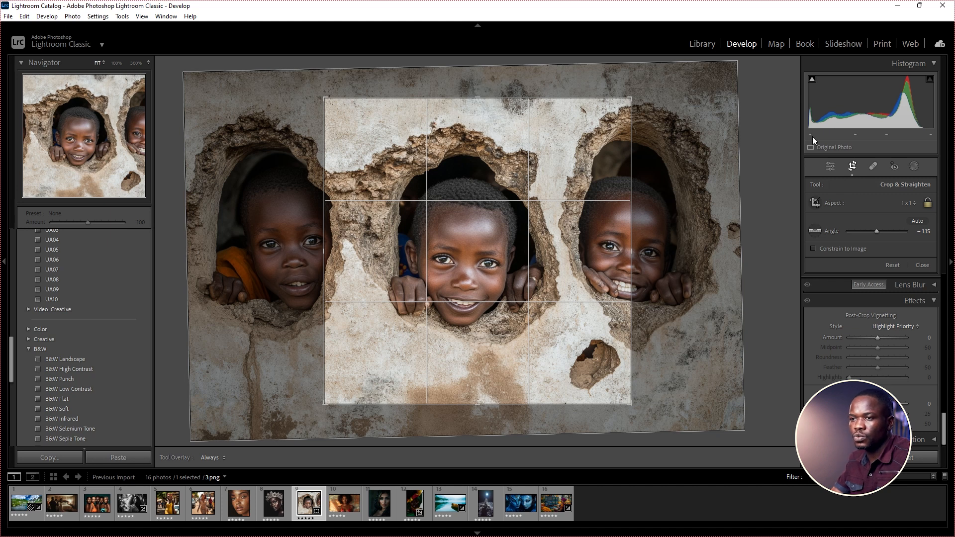
Step: Apply the square crop to 3.png and leave the Crop tool
click(853, 167)
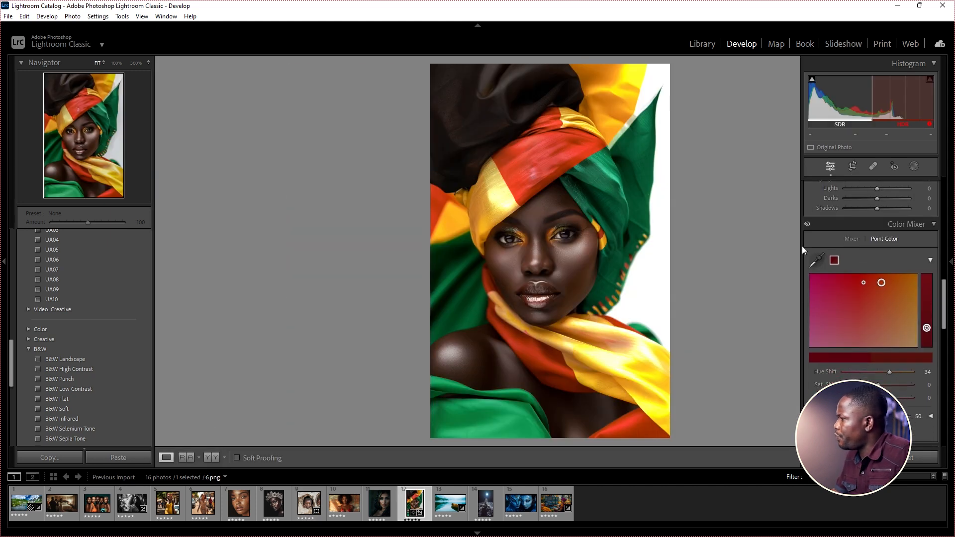
Step: Sample the red headwrap band of 6.png as a point color and set its hue shift to -2 and saturation shift to -4
mouse_move(951, 259)
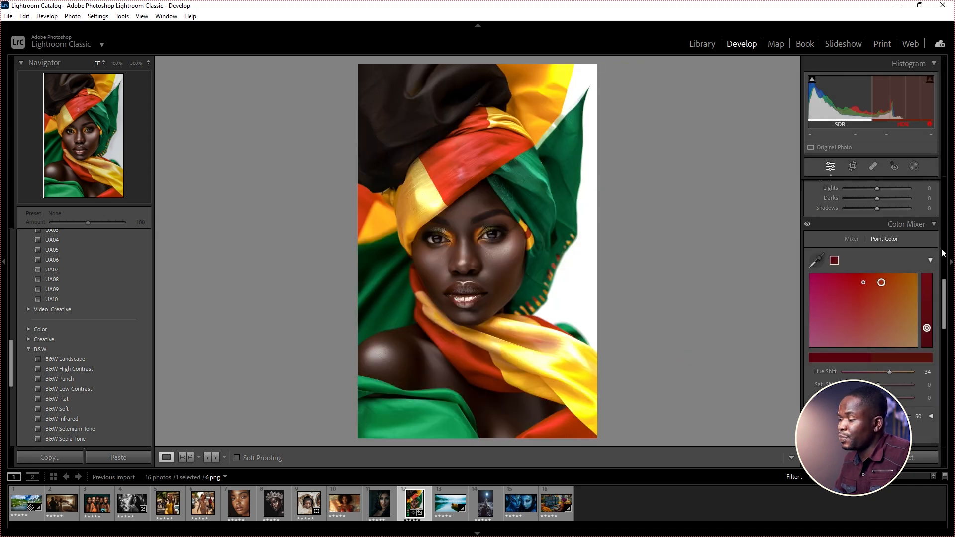
click(817, 260)
click(456, 187)
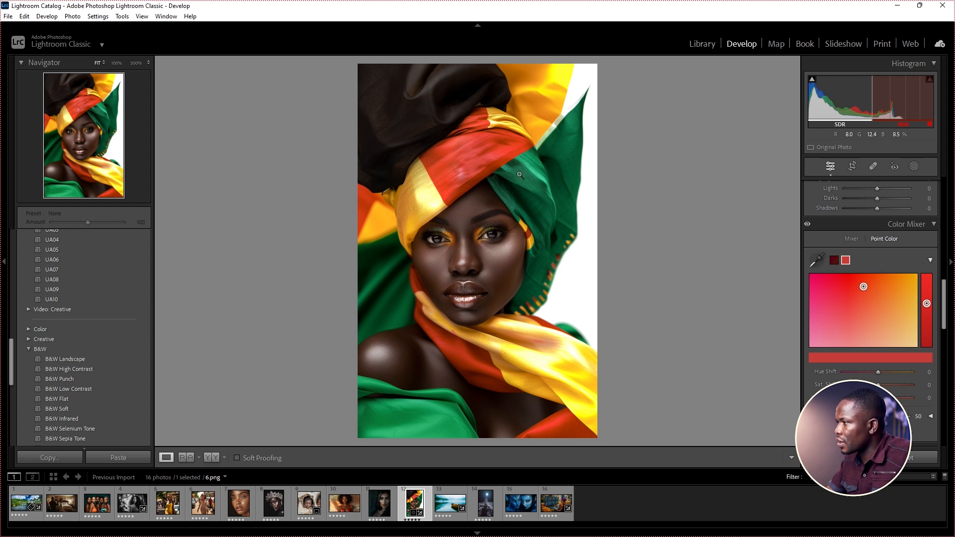
click(816, 259)
click(523, 213)
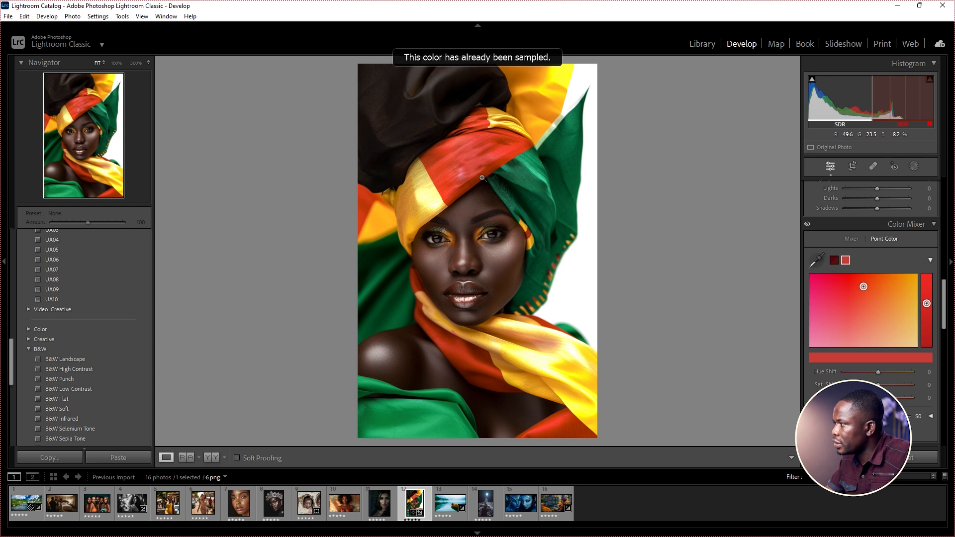
mouse_move(880, 375)
mouse_down()
mouse_move(861, 374)
mouse_move(929, 367)
mouse_move(854, 376)
mouse_move(903, 371)
mouse_move(861, 385)
mouse_move(898, 384)
mouse_move(884, 373)
mouse_move(875, 374)
mouse_move(891, 385)
mouse_move(875, 384)
mouse_move(878, 372)
mouse_up()
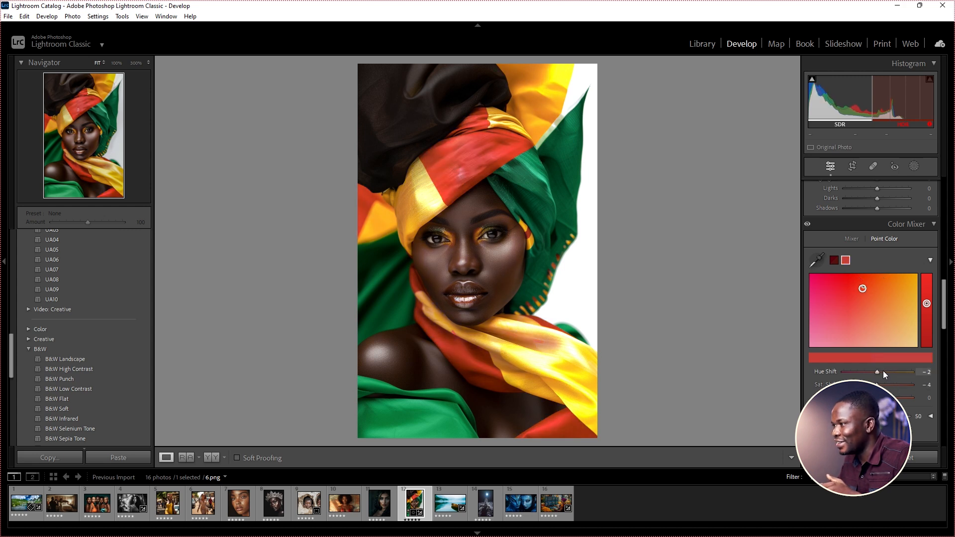
Step: Sample the green cloth of 6.png as another point color and set its hue shift to -7 and saturation shift to 17
click(817, 260)
click(581, 229)
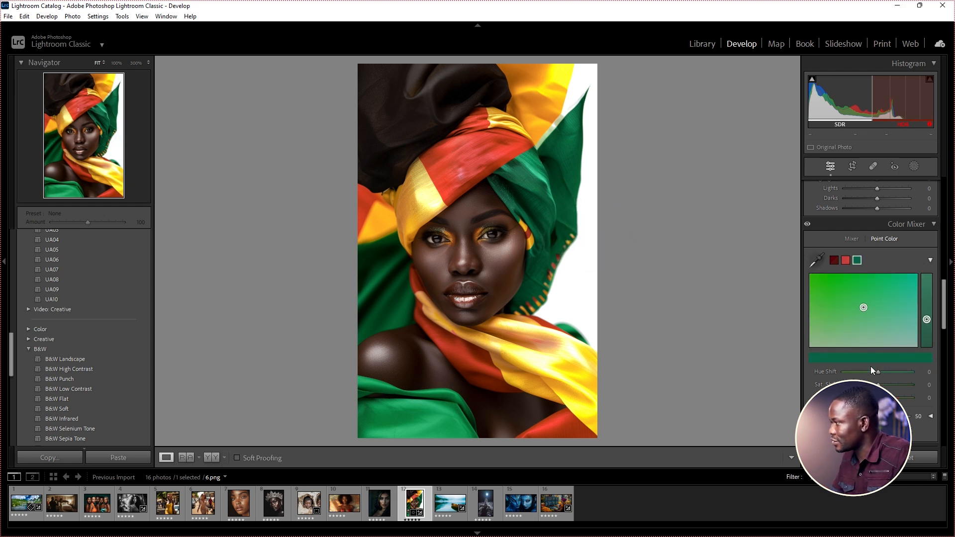
drag(879, 373, 942, 369)
drag(858, 372, 856, 372)
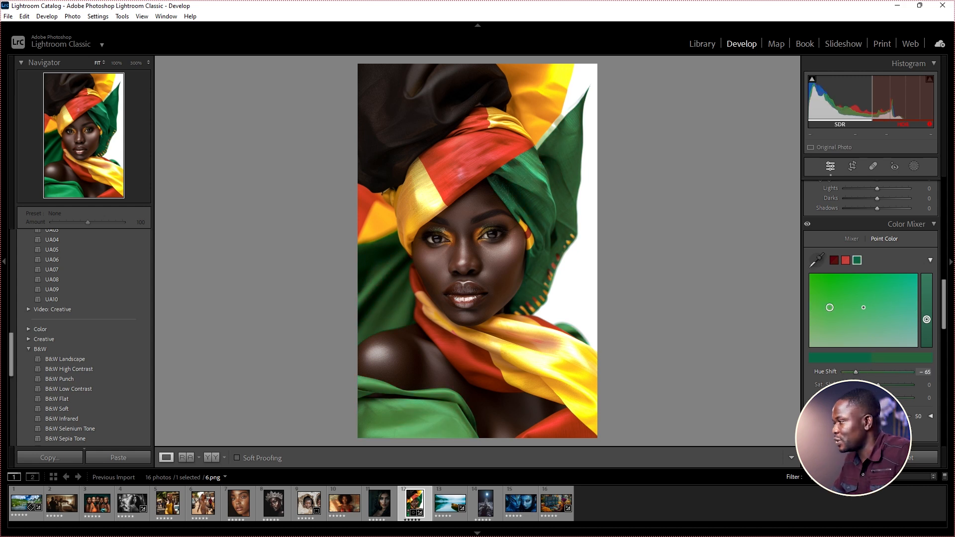
drag(830, 307, 876, 318)
mouse_move(888, 370)
mouse_down()
mouse_move(857, 373)
mouse_move(884, 385)
mouse_move(877, 371)
mouse_up()
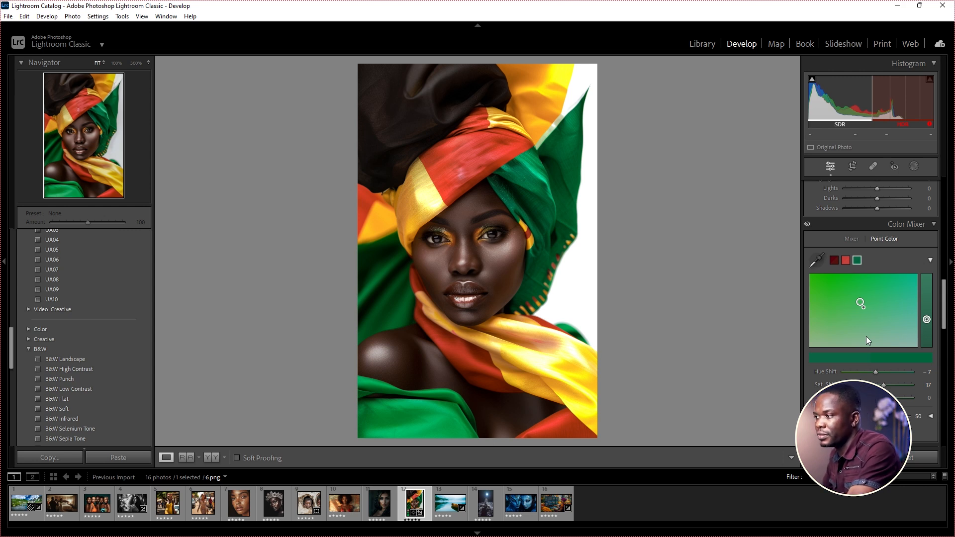
Step: Convert 6.png to black and white and view it with all panels hidden and the surroundings blacked out
key(v)
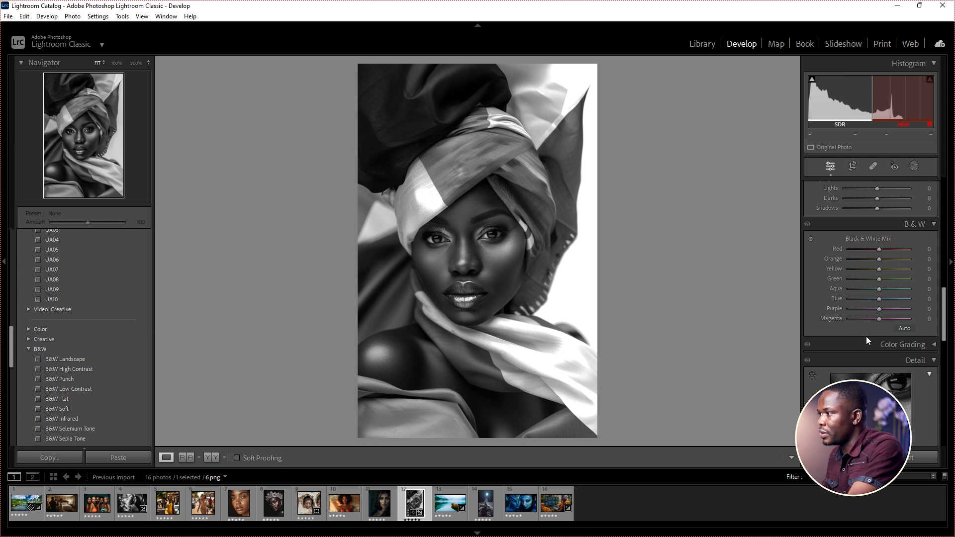
key(shift+Tab)
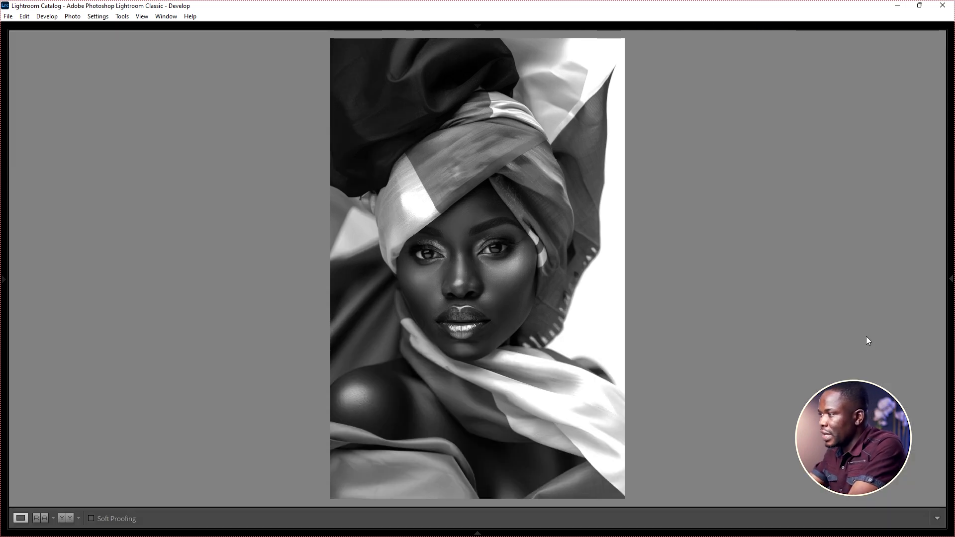
key(l)
key(l)
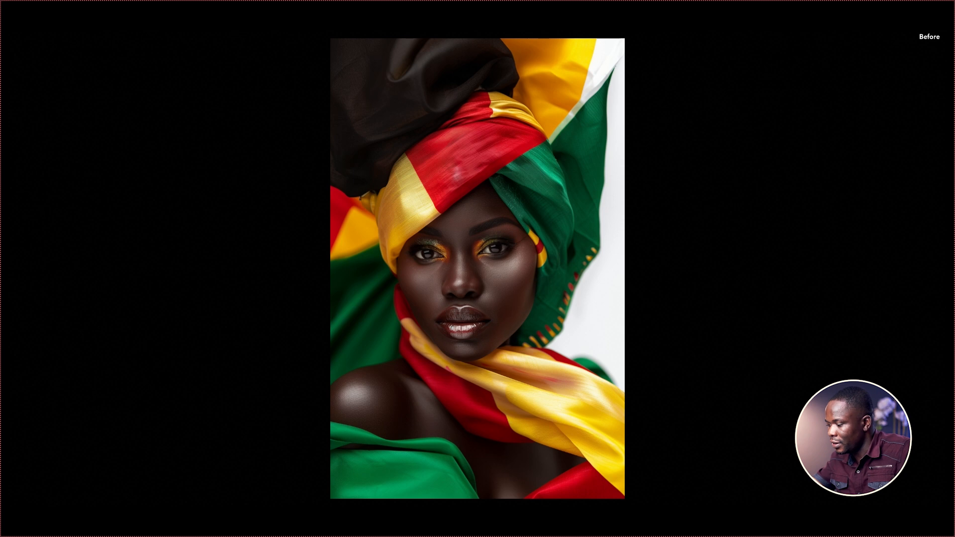
Step: Cycle through the Lights Out modes around the Before view of 6.png and return to normal lighting
key(l)
key(l)
key(l)
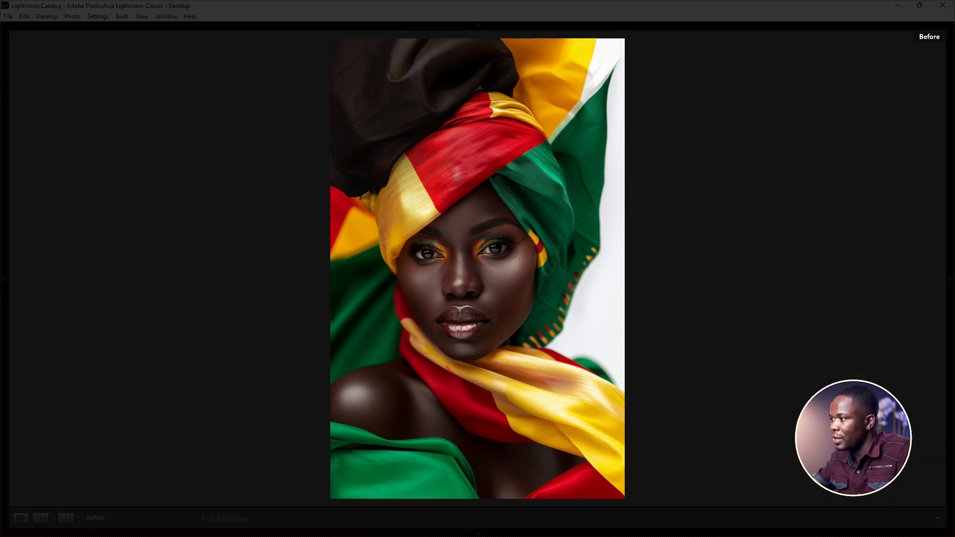
key(l)
key(l)
key(l)
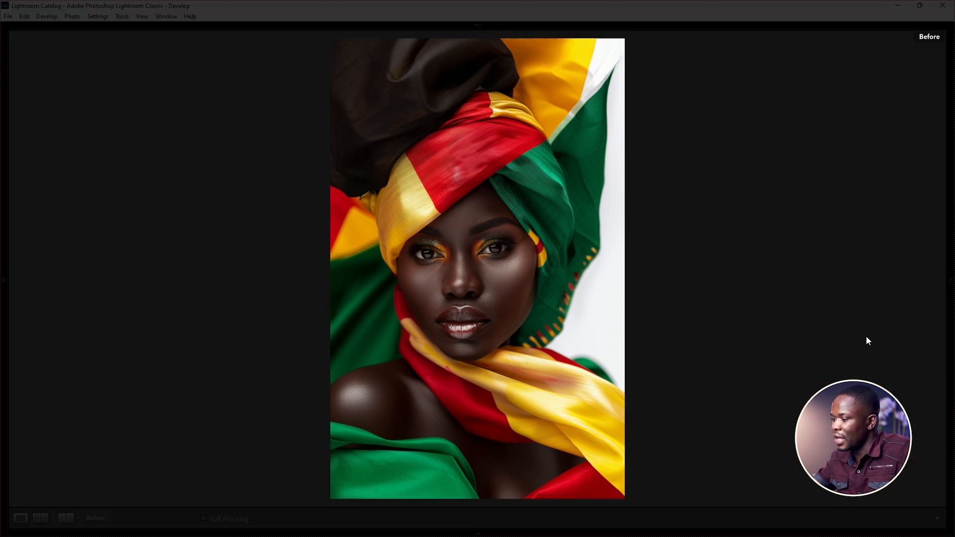
key(l)
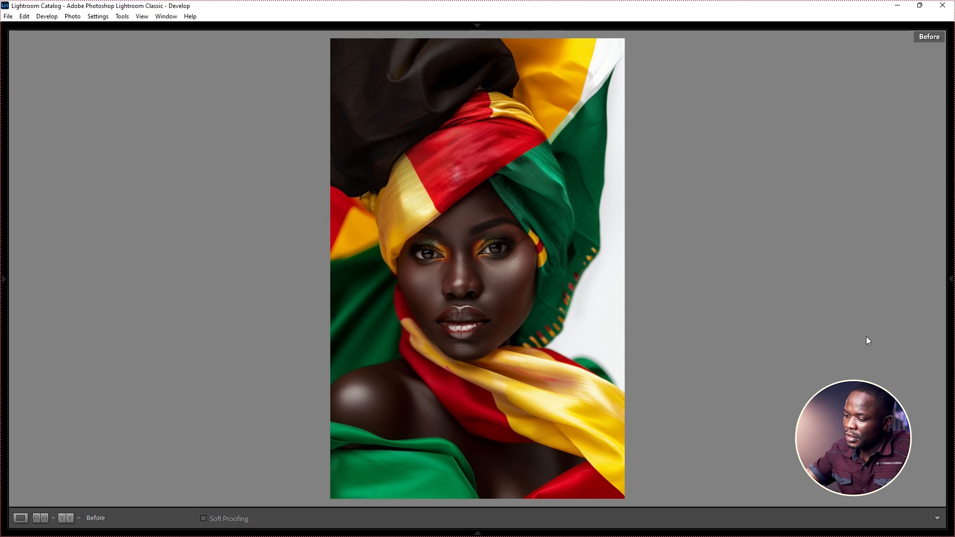
Step: Show all panels, hide them again, and dim the interface around the Before view of 6.png
key(shift+Tab)
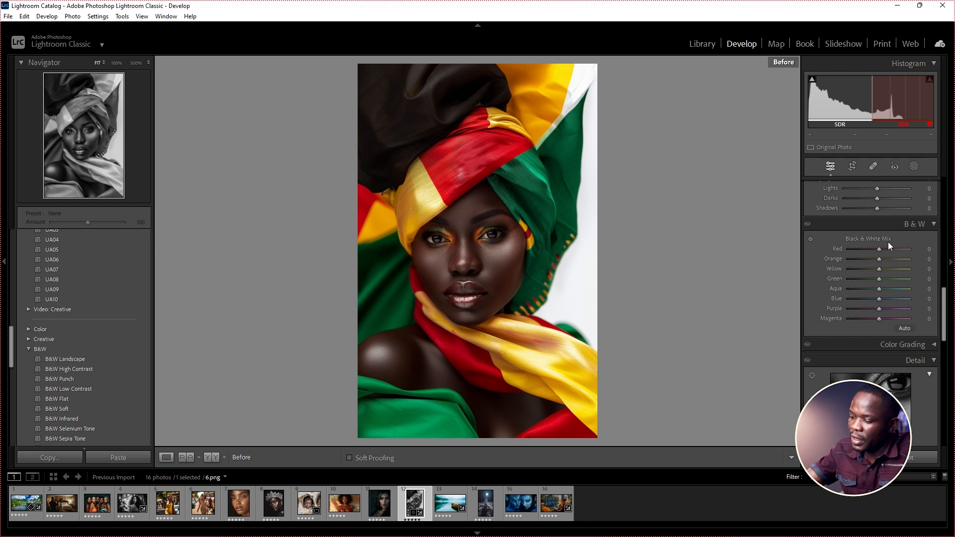
key(shift+Tab)
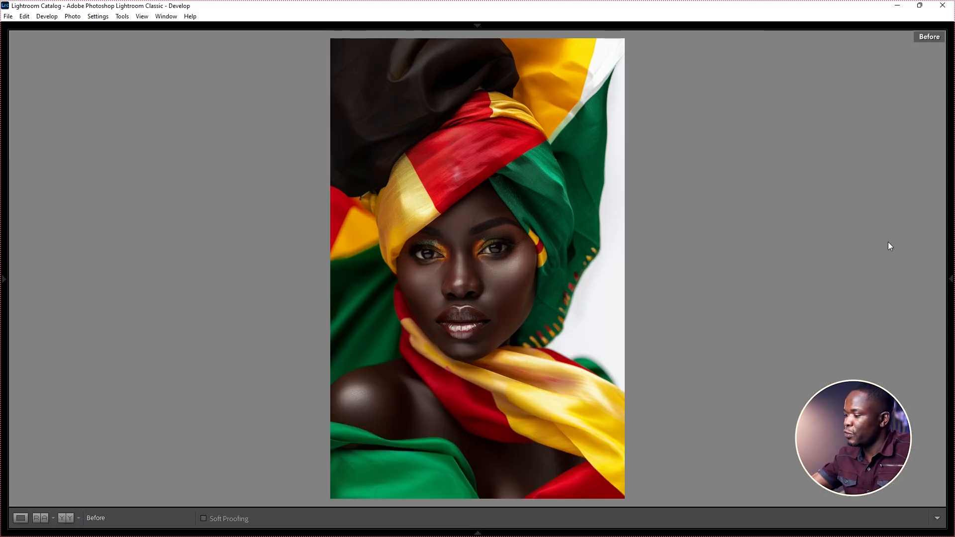
key(l)
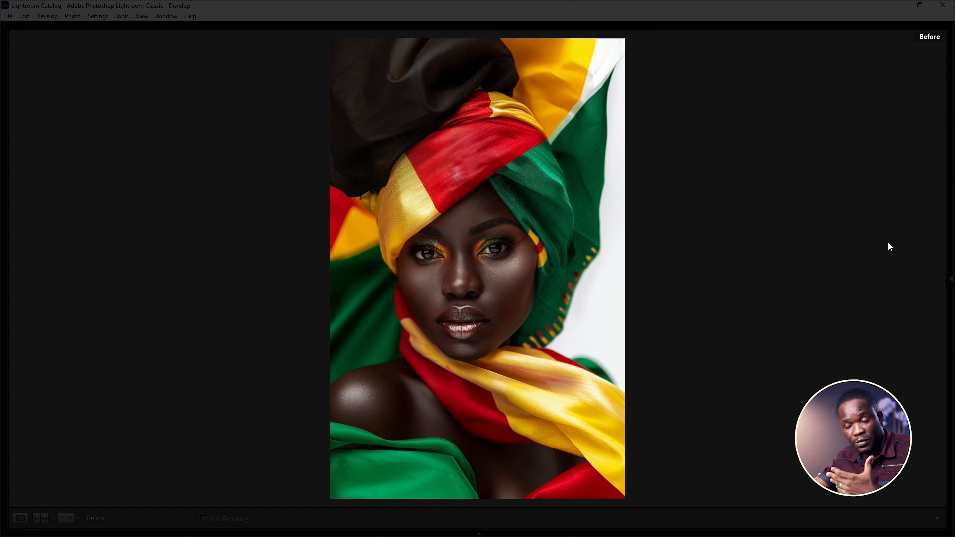